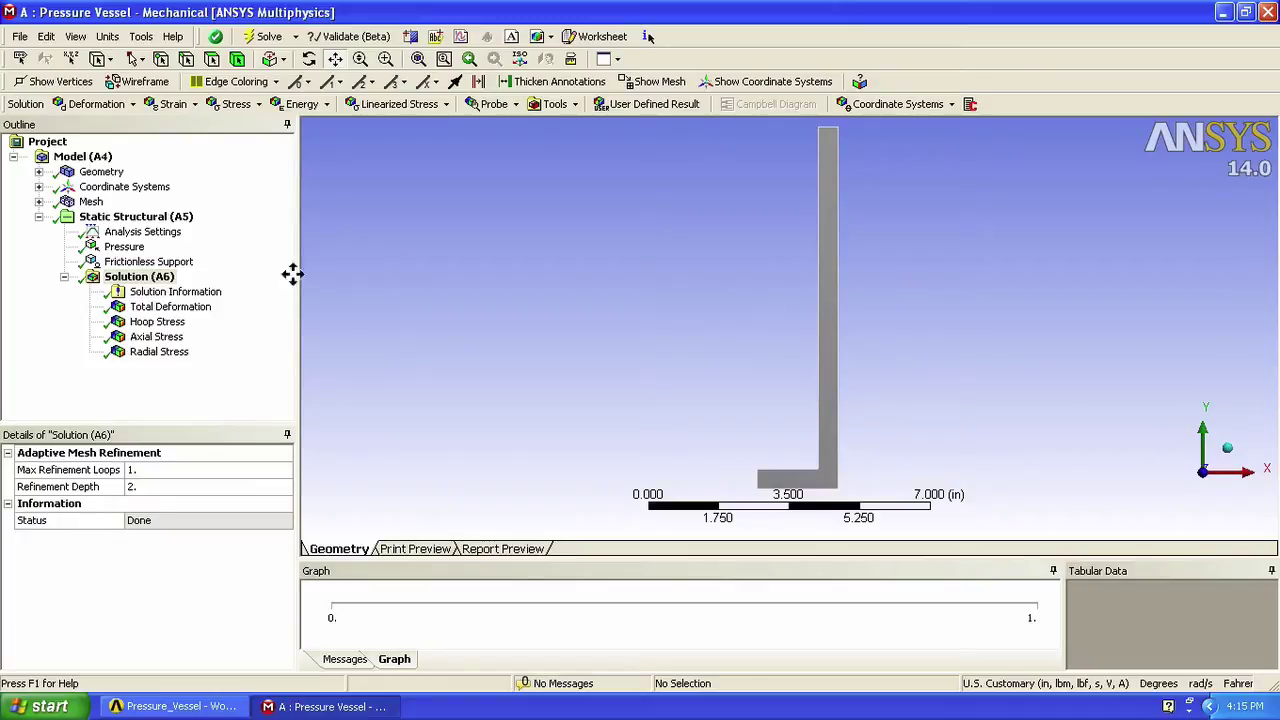
# Insert Construction Geometry under Model (A4) and add a two-point Path to it.
pyautogui.click(63, 163)
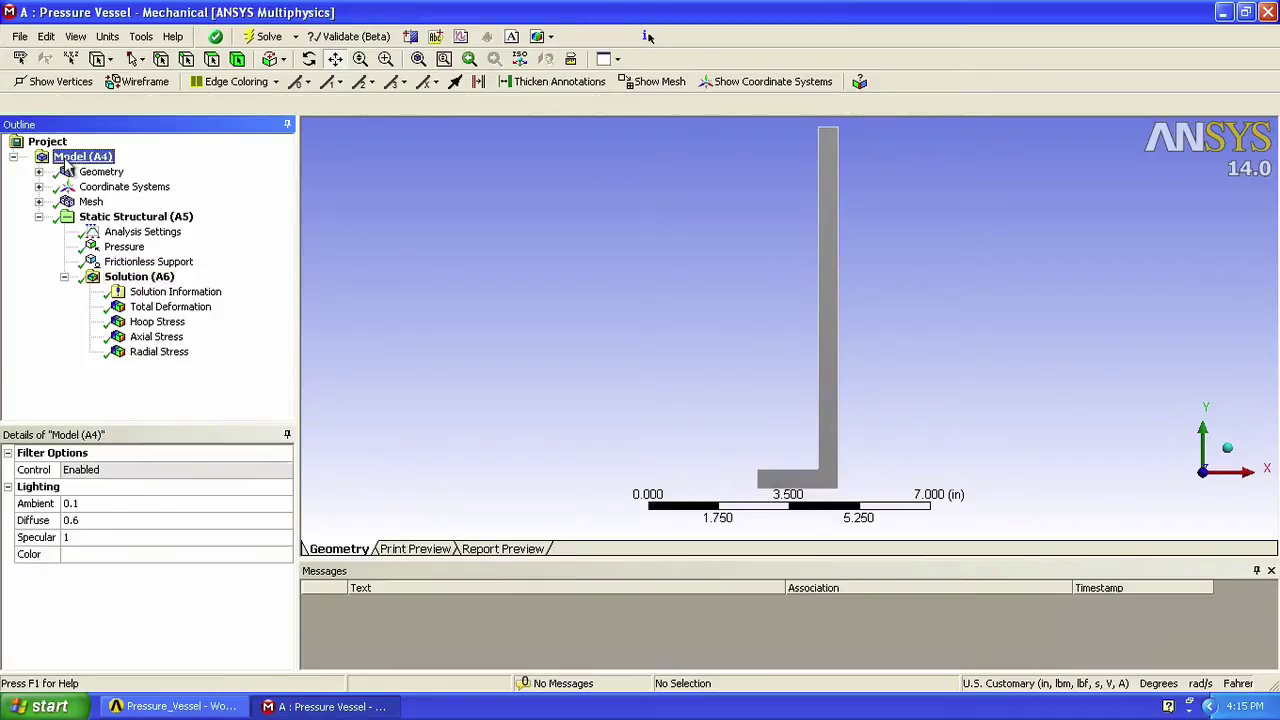
pyautogui.rightClick(64, 163)
pyautogui.moveTo(100, 171)
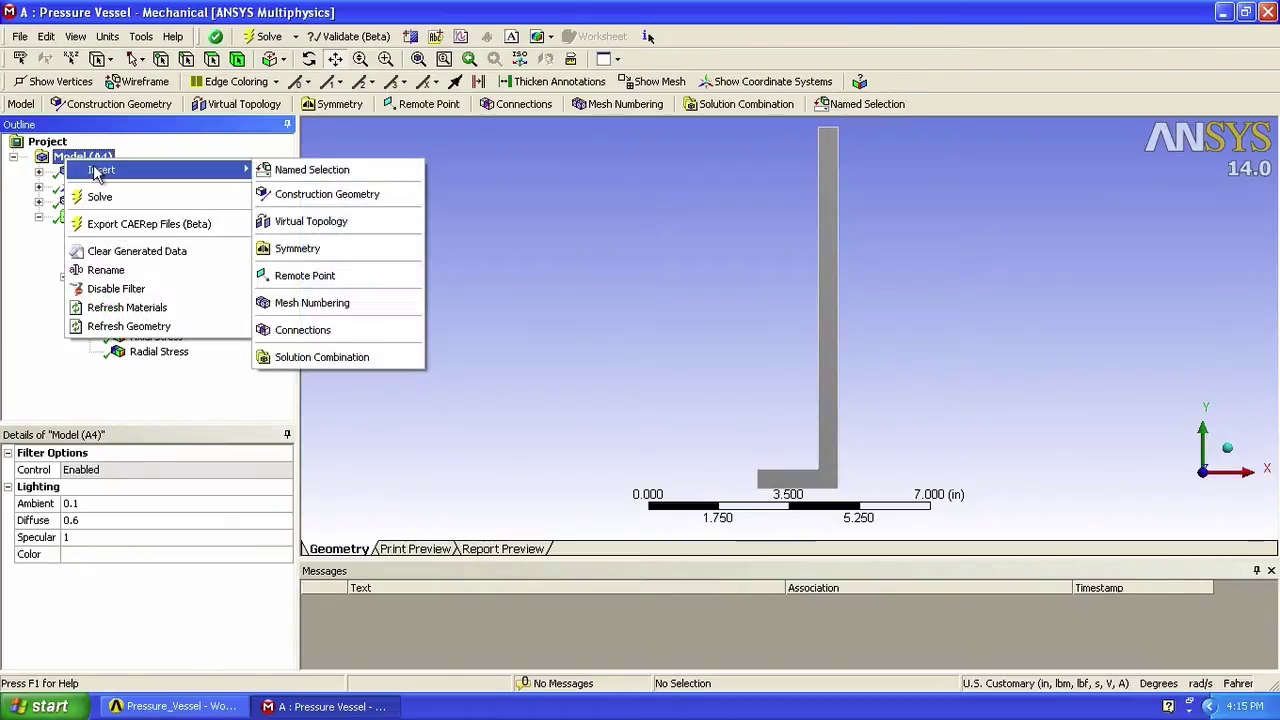
pyautogui.click(335, 197)
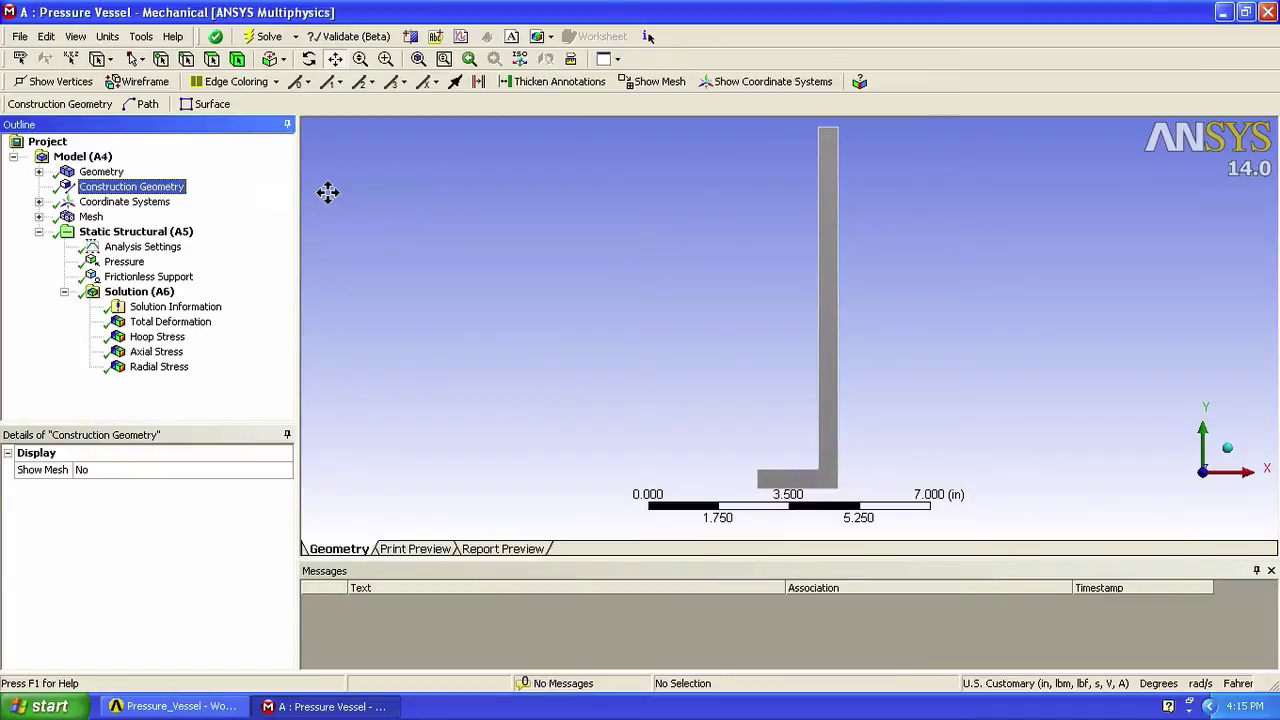
pyautogui.click(147, 106)
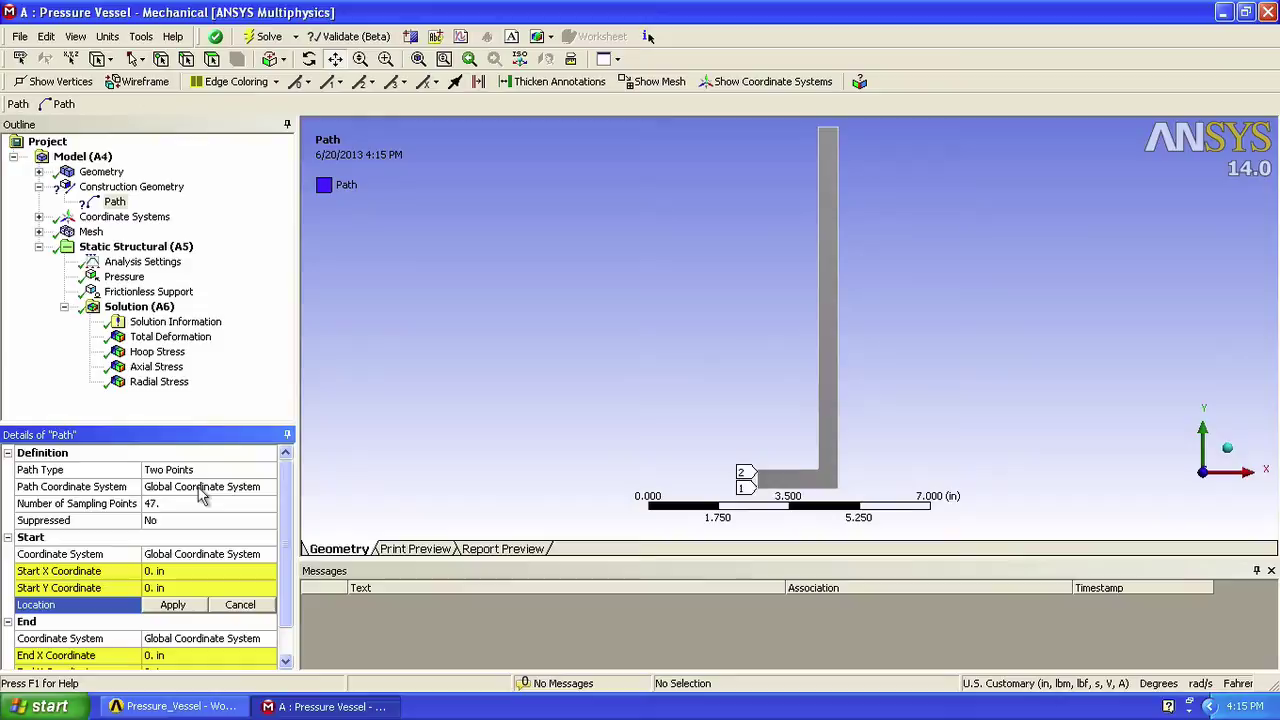
# Set the Path to run from (1.5 in, 9 in) to (2 in, 9 in) across the vessel top.
pyautogui.click(165, 570)
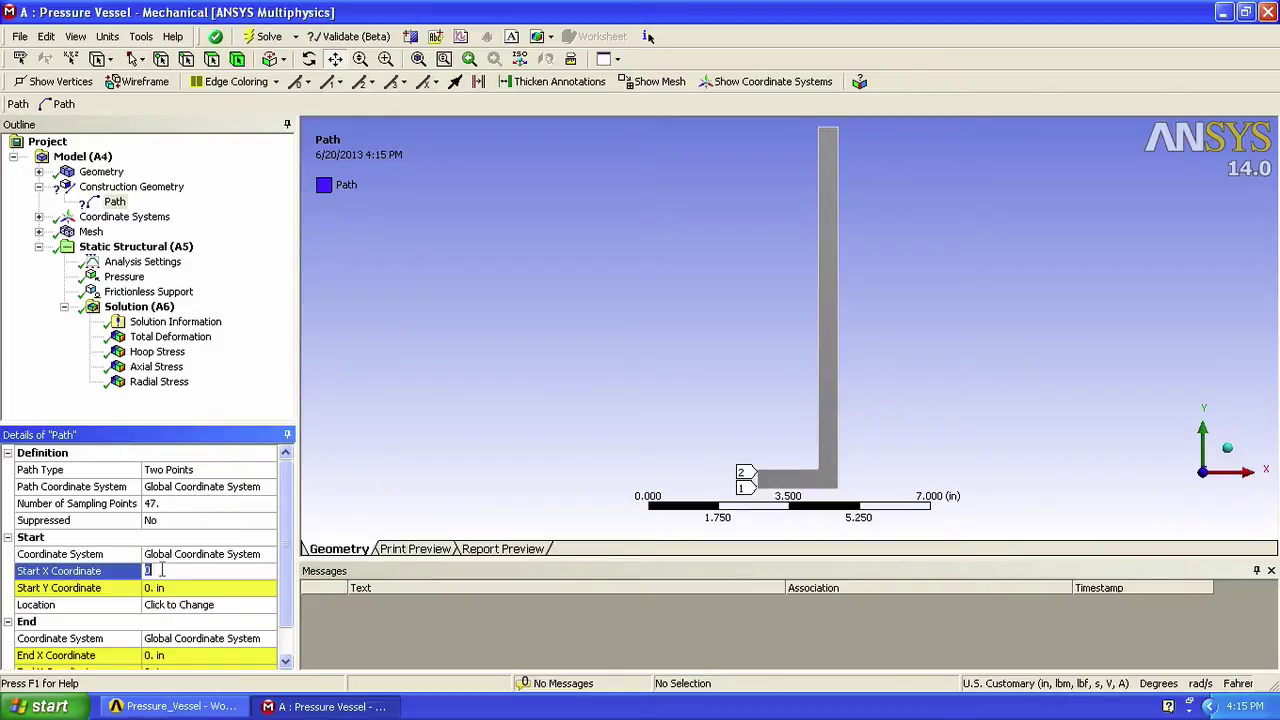
pyautogui.write('1.5')
pyautogui.click(168, 588)
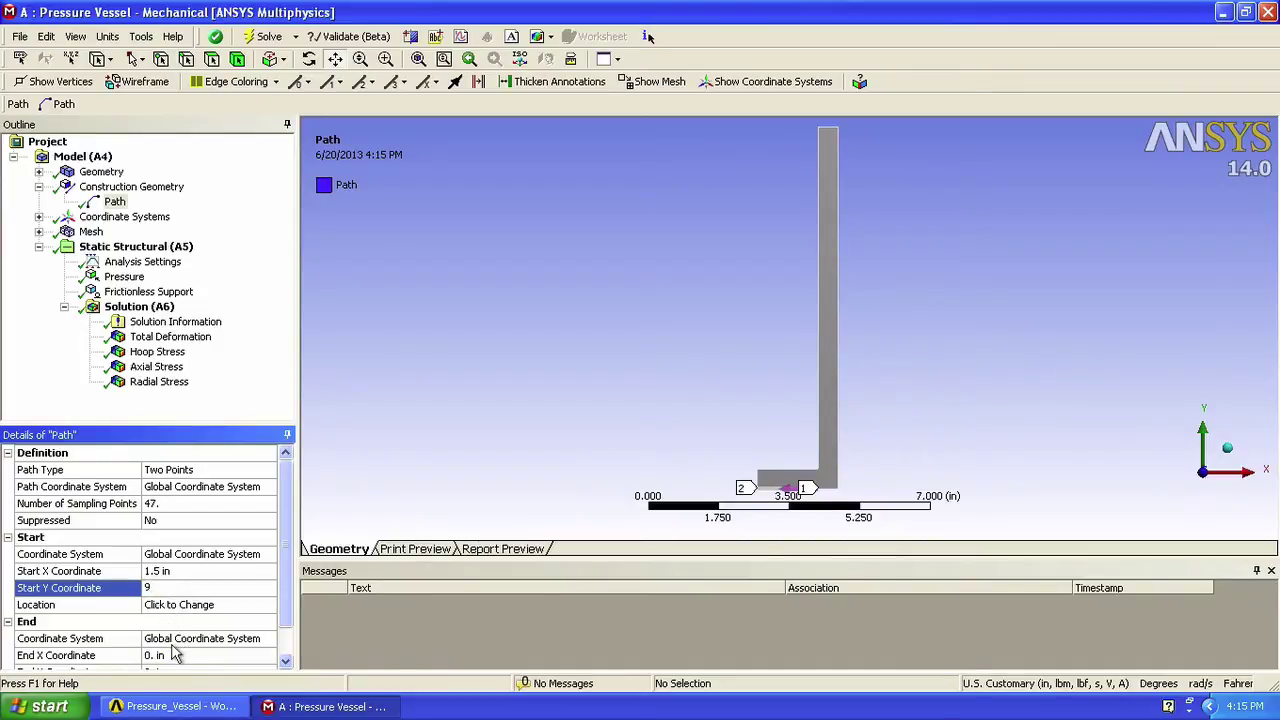
pyautogui.click(175, 655)
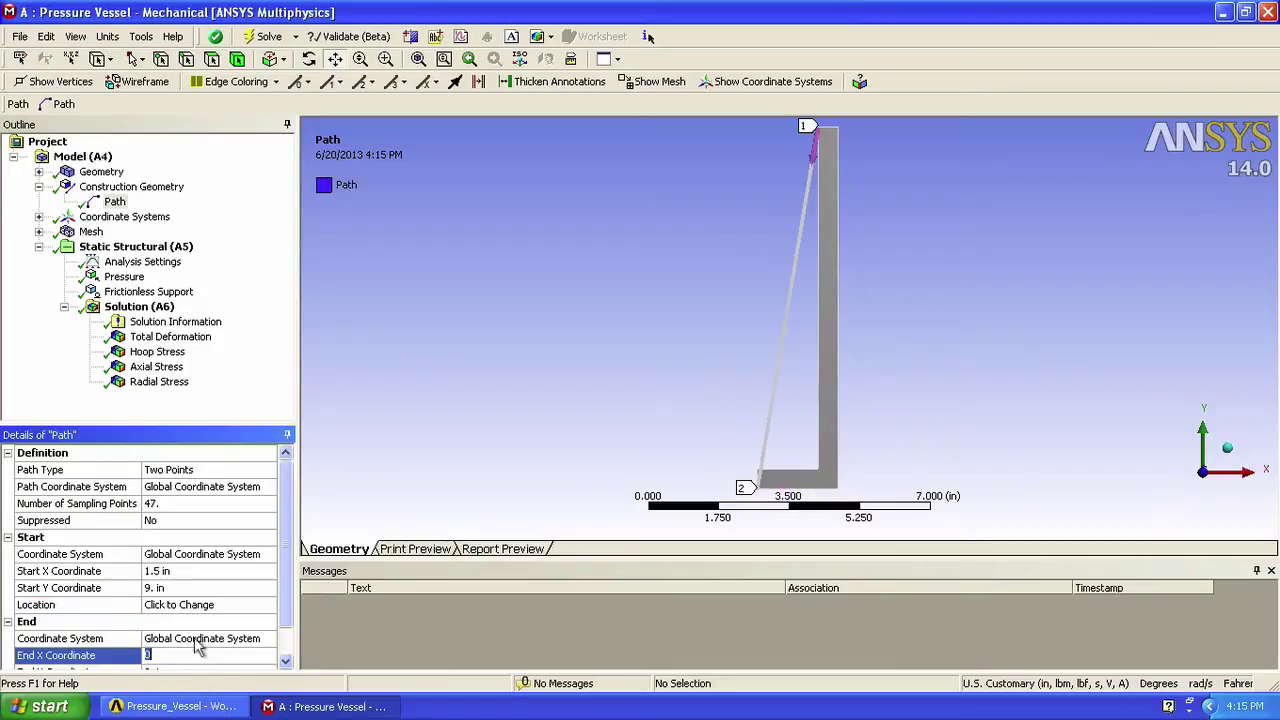
pyautogui.click(285, 590)
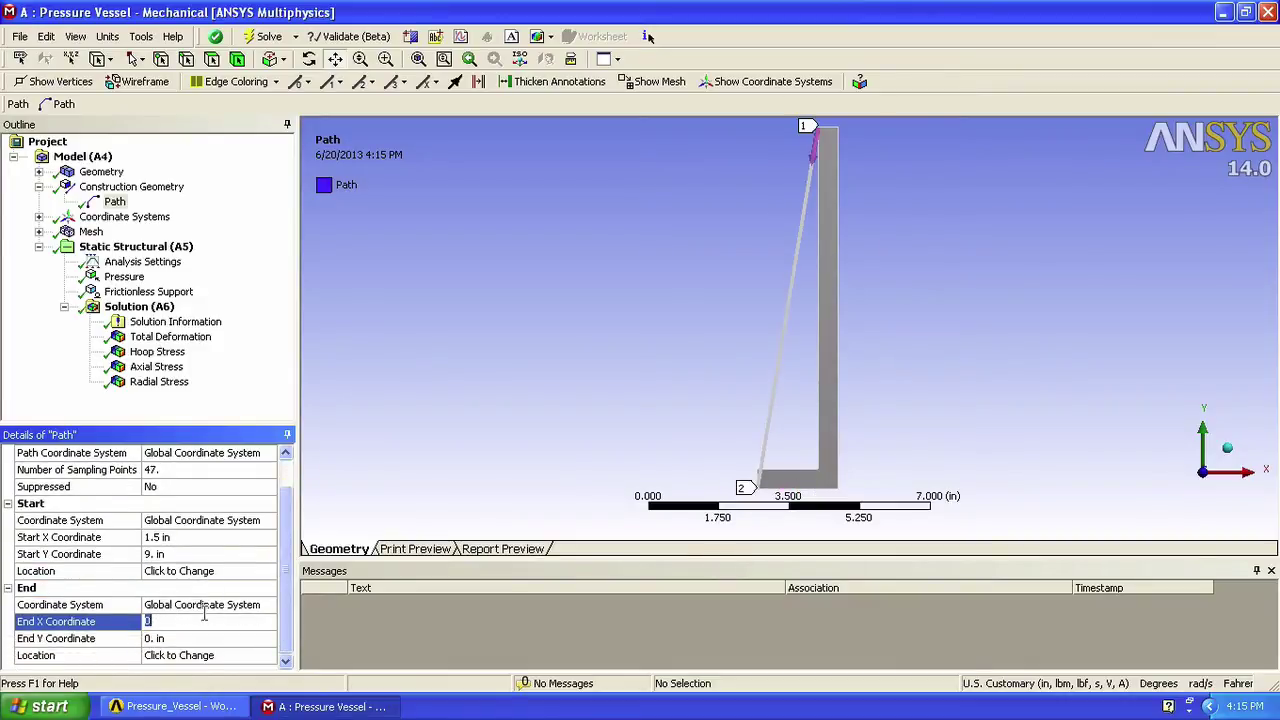
pyautogui.click(177, 645)
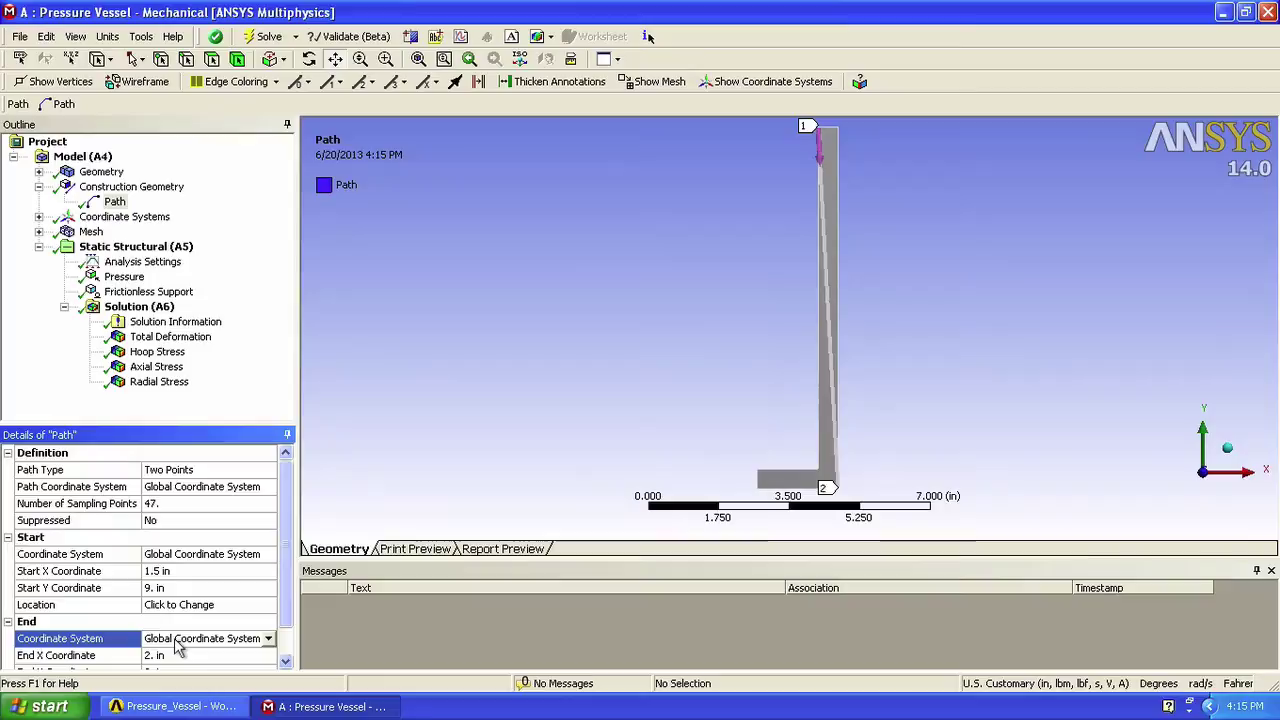
pyautogui.click(191, 657)
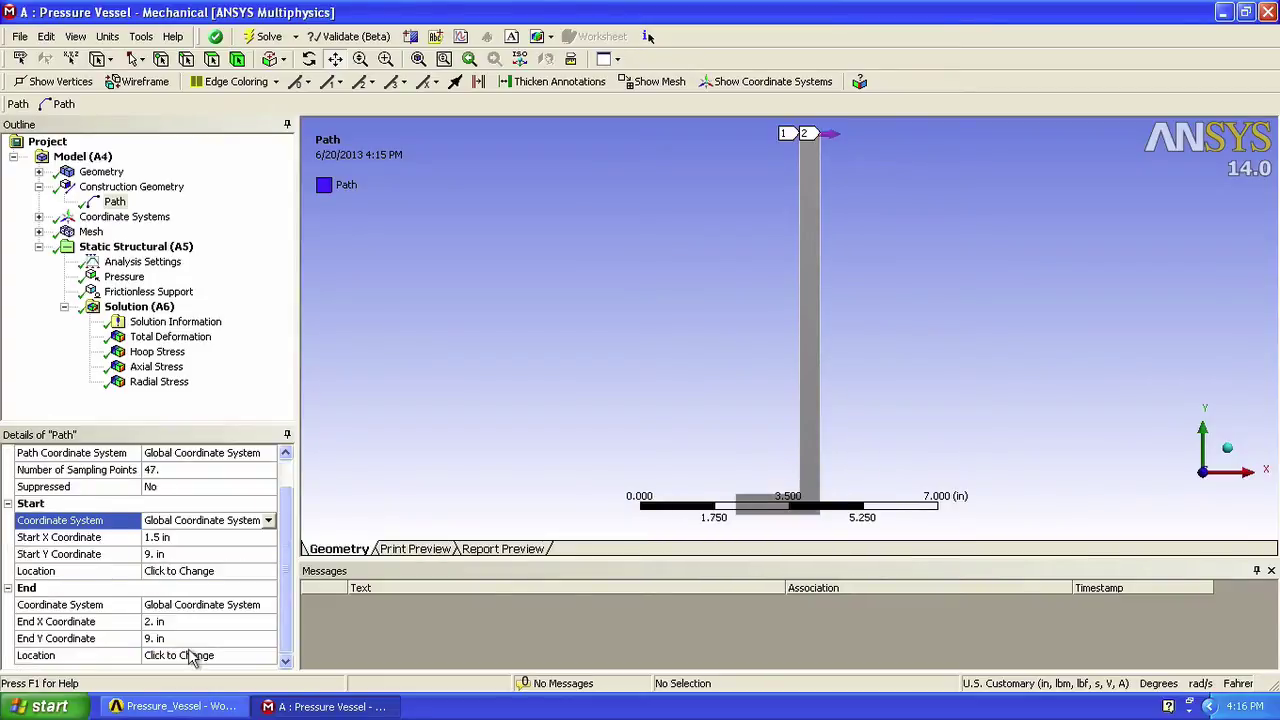
pyautogui.scroll(5, 837, 320)
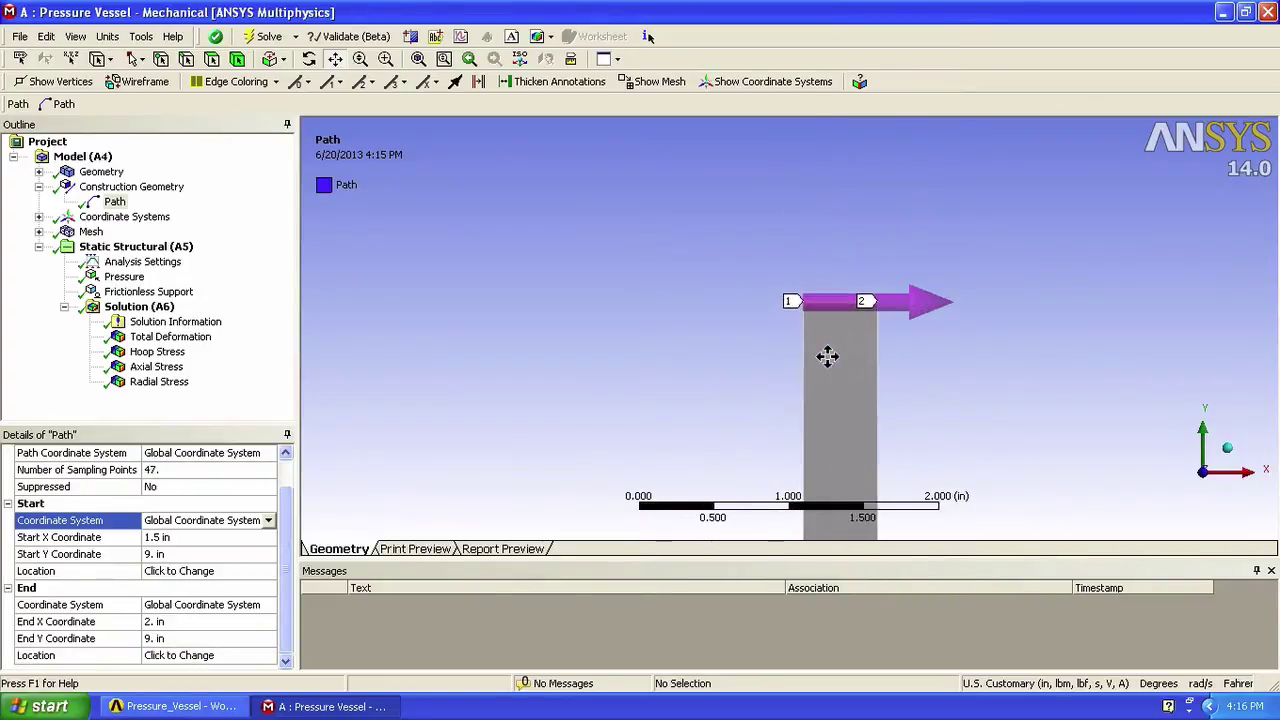
pyautogui.moveTo(897, 337); pyautogui.dragTo(810, 300)
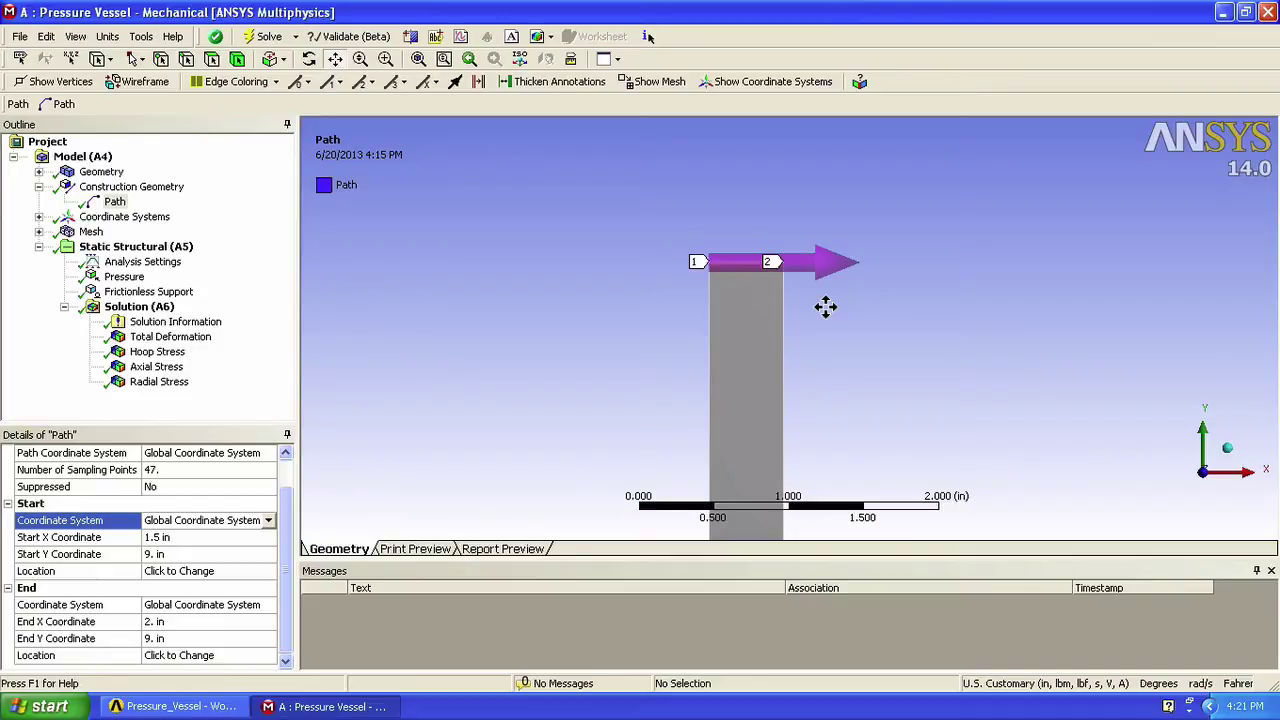
# Add a Normal Stress result under Solution and rename it 'Hoop Stress (Path)'.
pyautogui.click(139, 309)
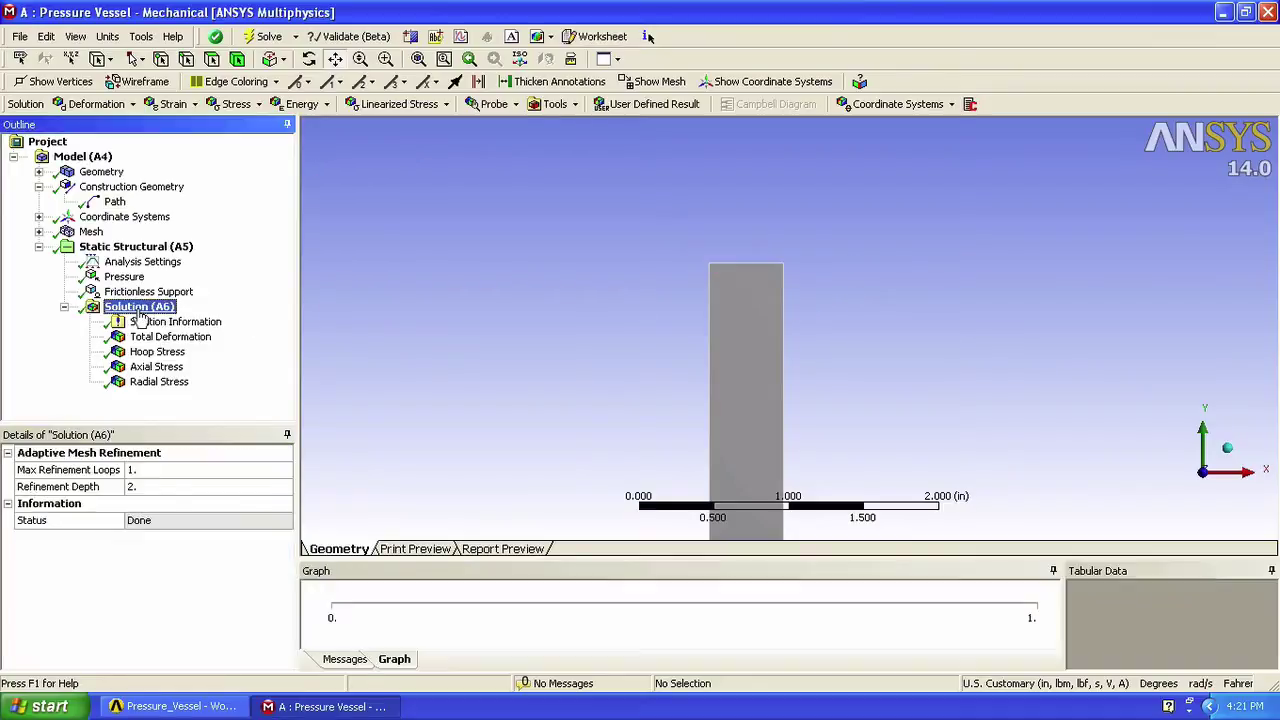
pyautogui.click(232, 104)
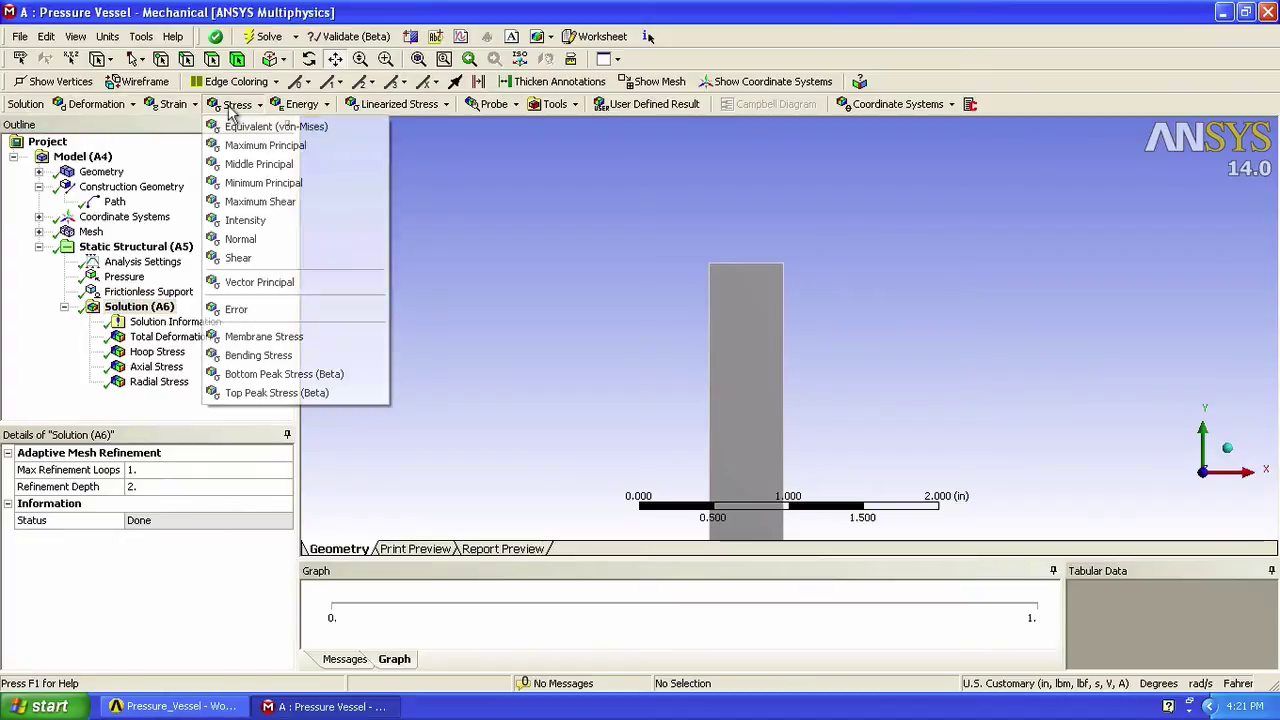
pyautogui.click(250, 240)
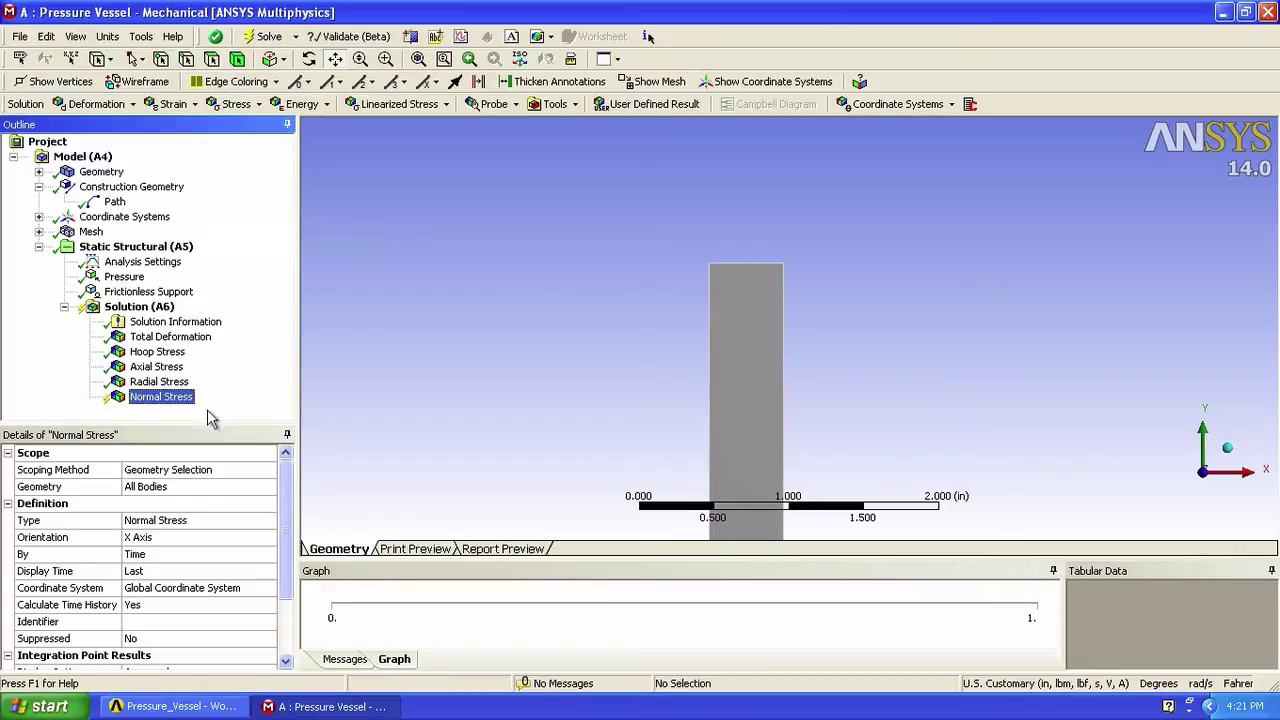
pyautogui.rightClick(165, 399)
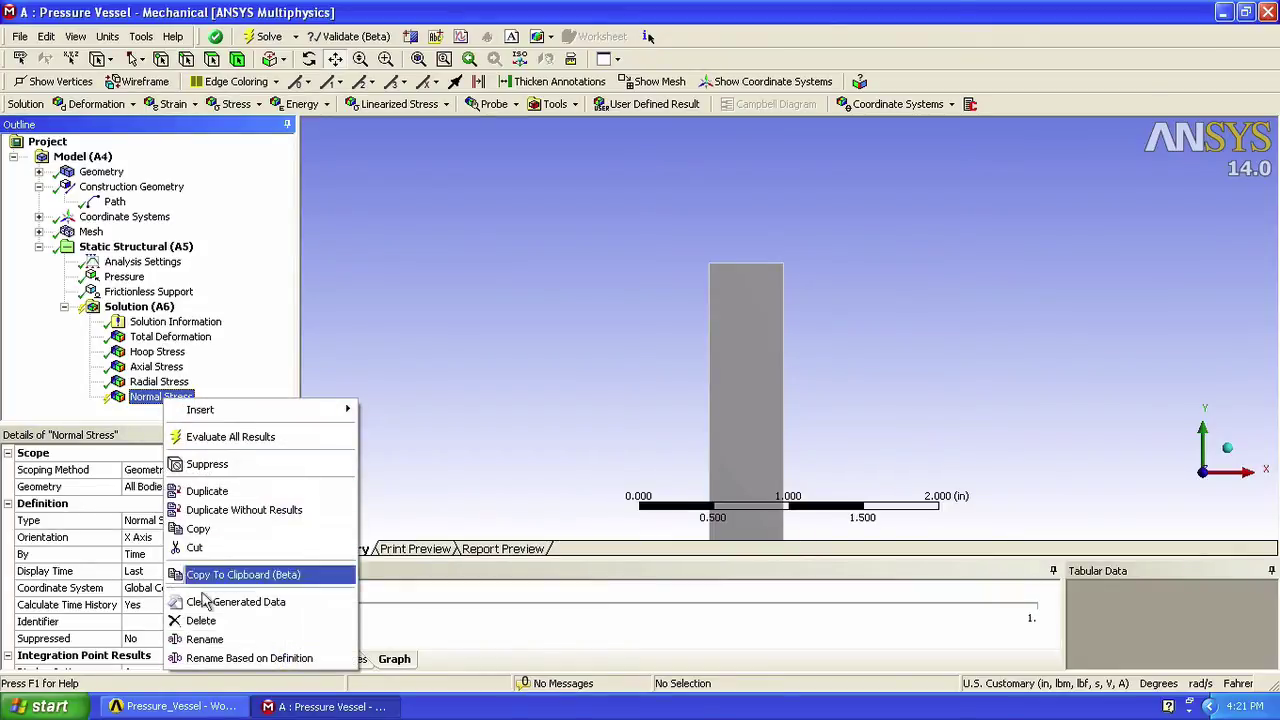
pyautogui.click(204, 639)
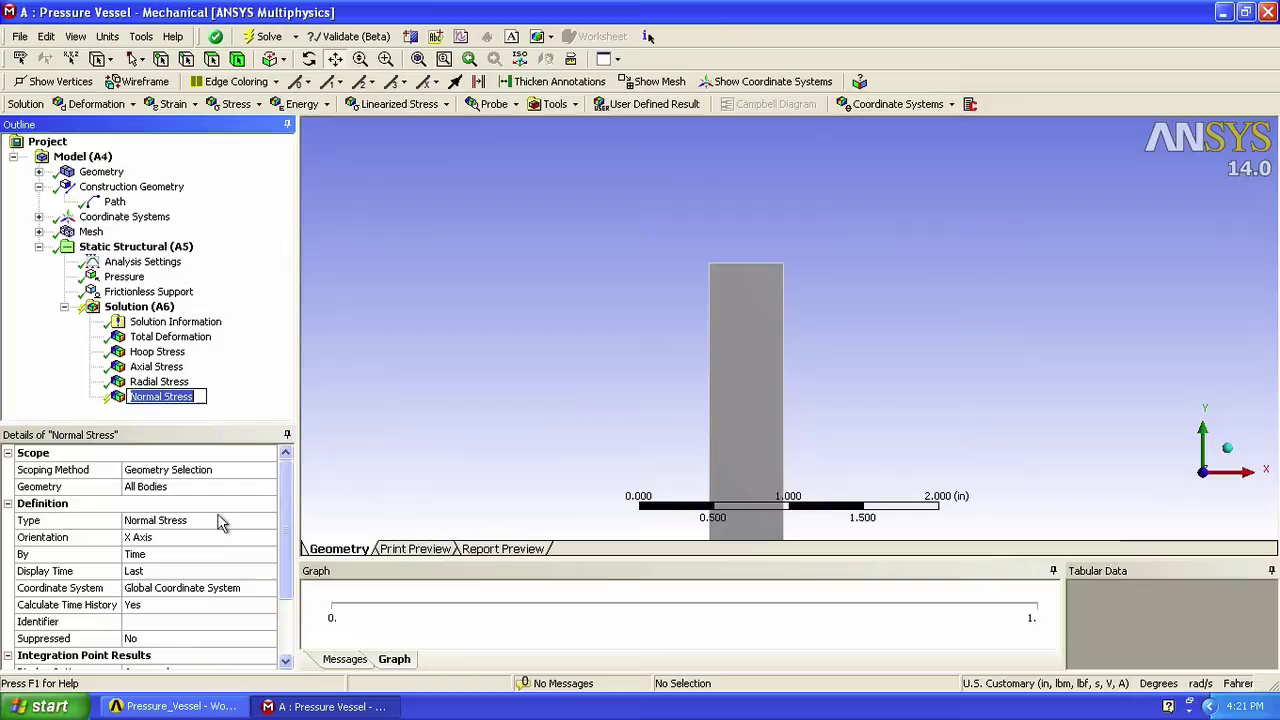
pyautogui.write('Hoop St')
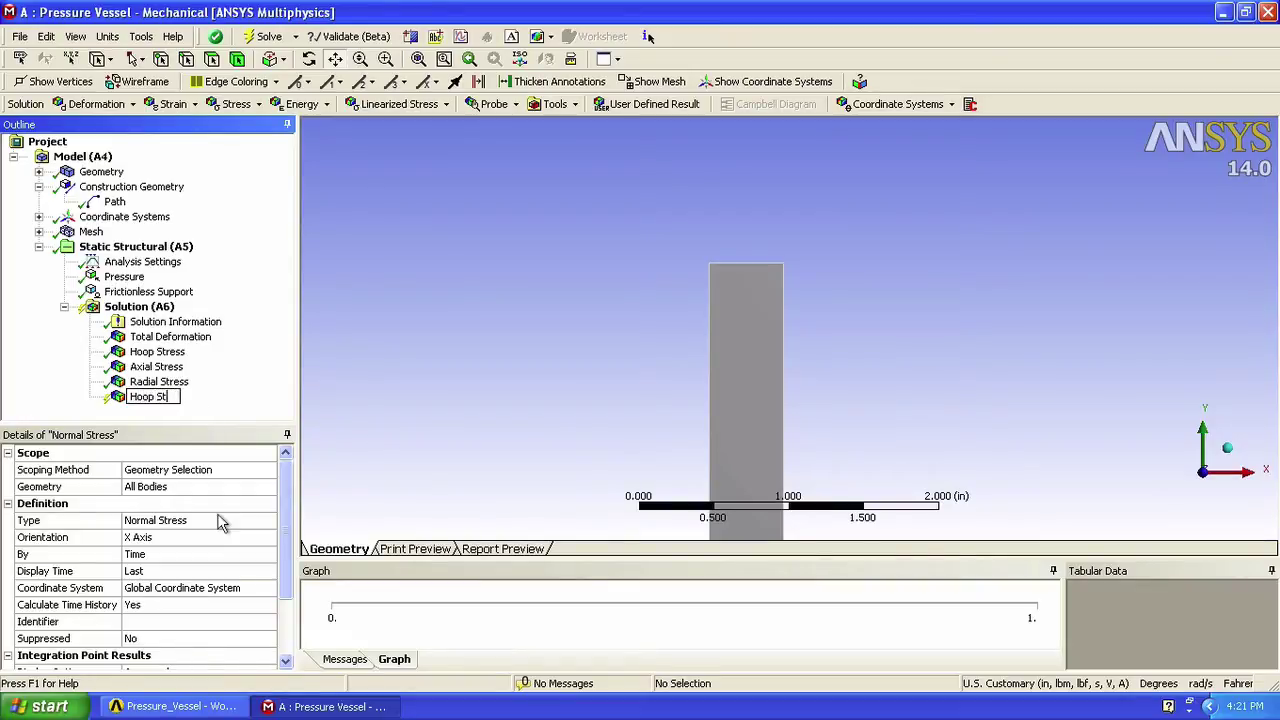
pyautogui.write('ress (Path)')
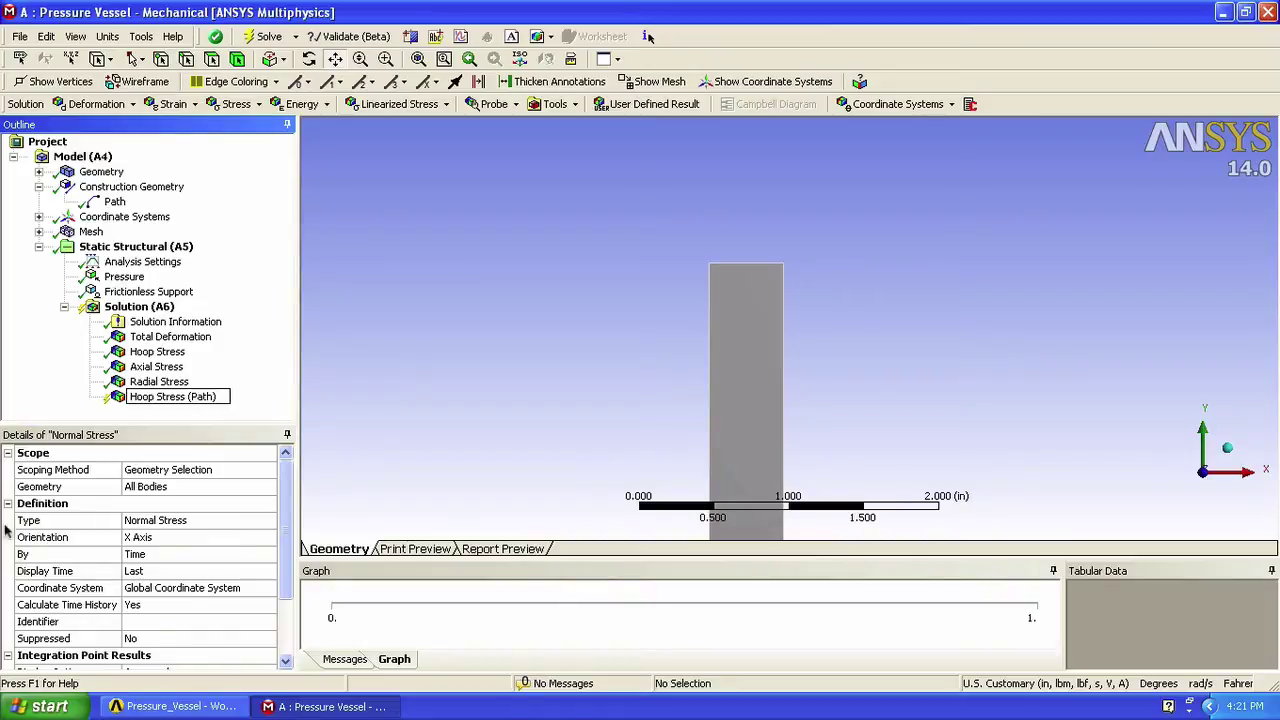
pyautogui.press('Return')
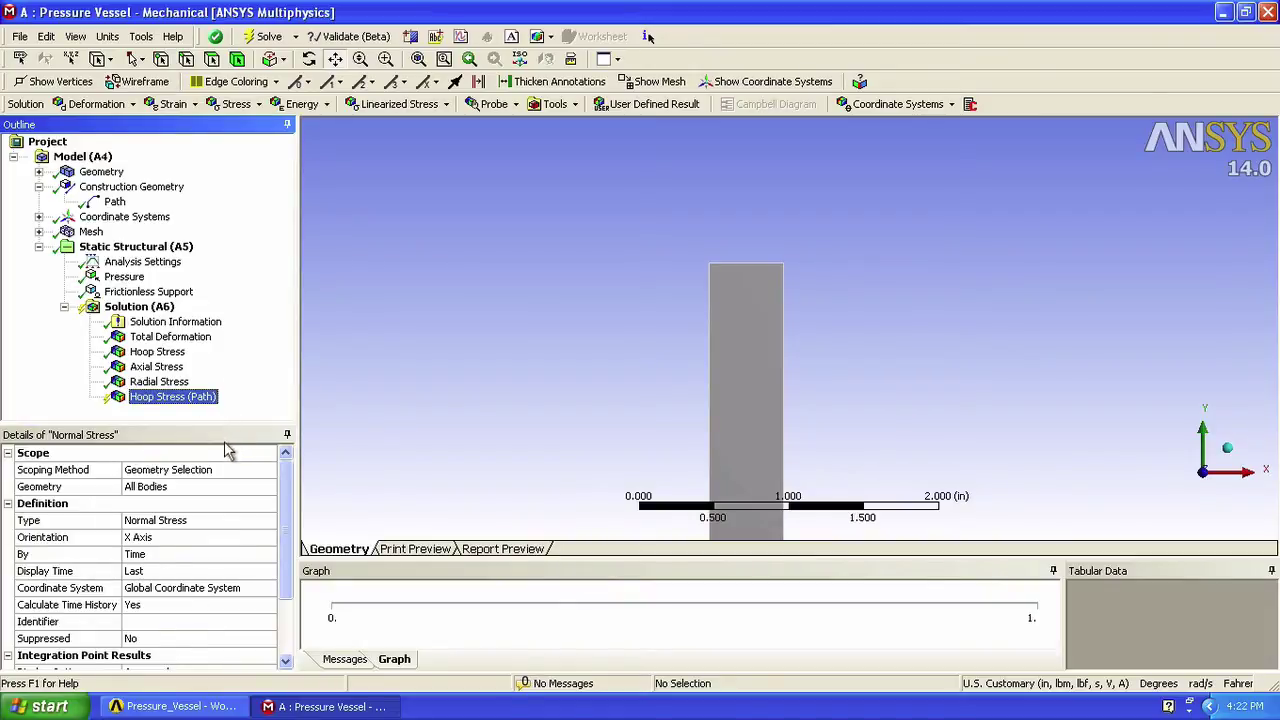
# Scope Hoop Stress (Path) to the Path with Z Axis orientation, then solve.
pyautogui.click(211, 476)
pyautogui.click(268, 470)
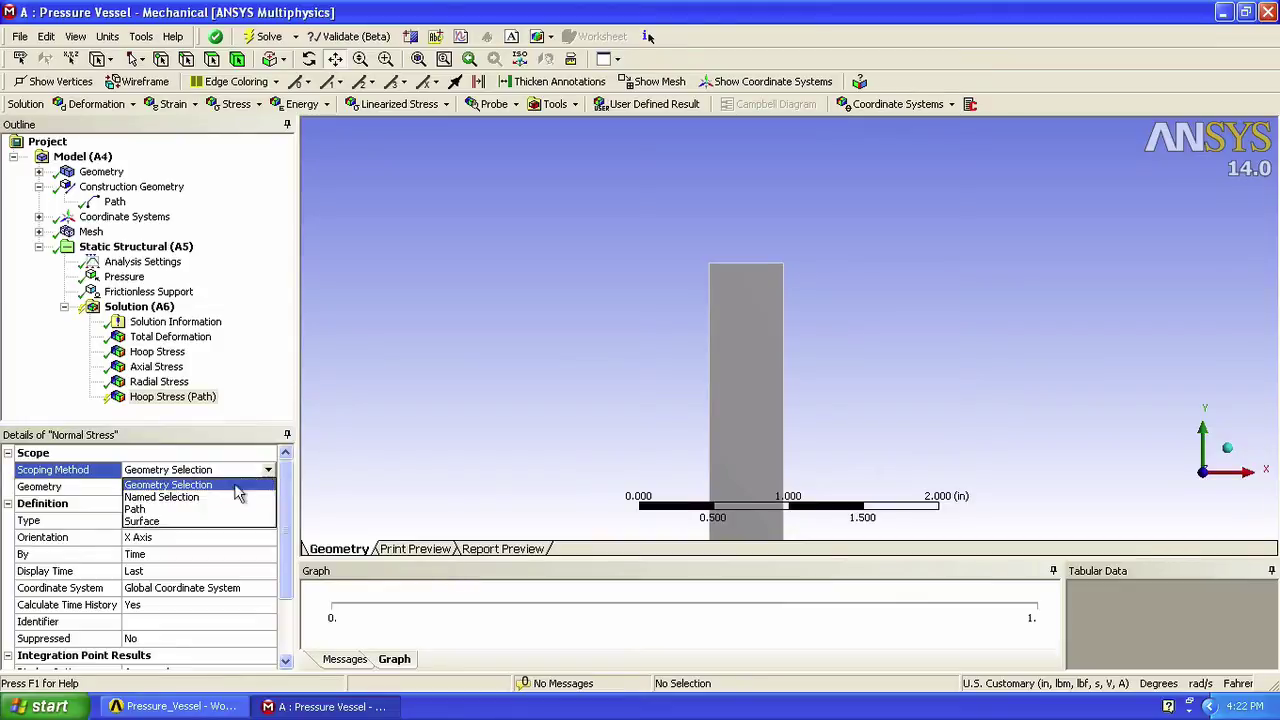
pyautogui.click(188, 510)
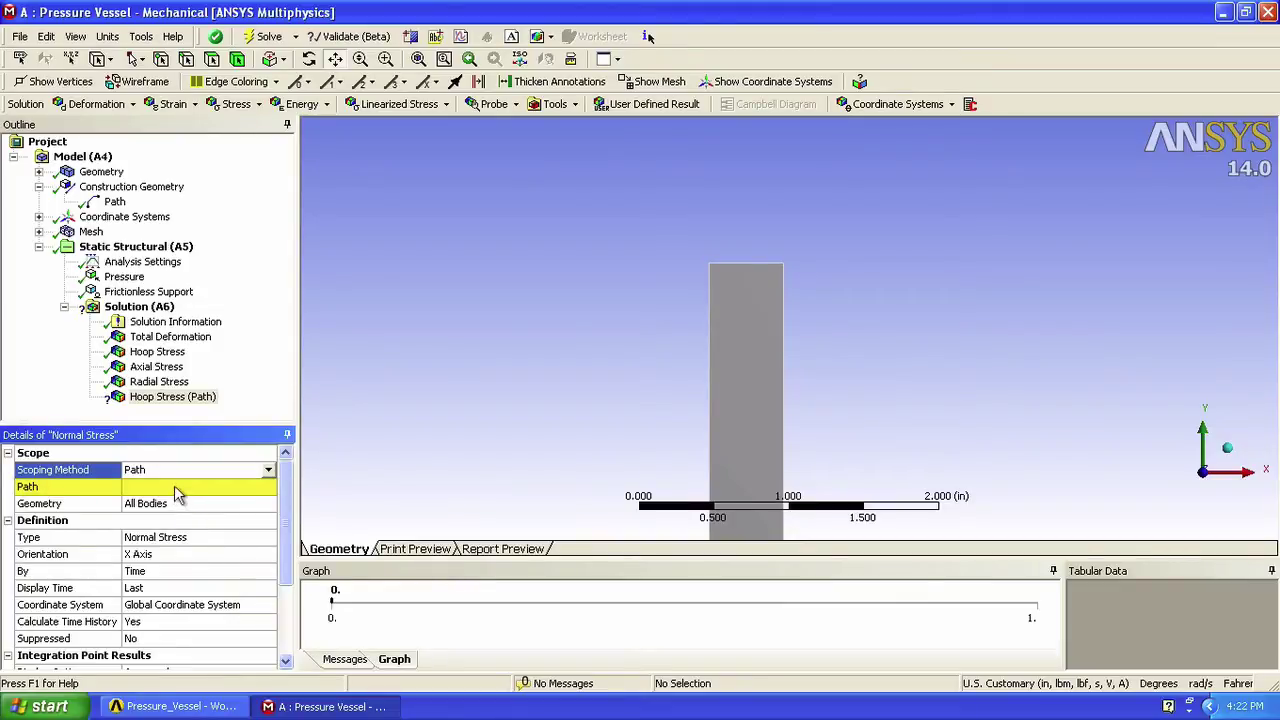
pyautogui.click(176, 490)
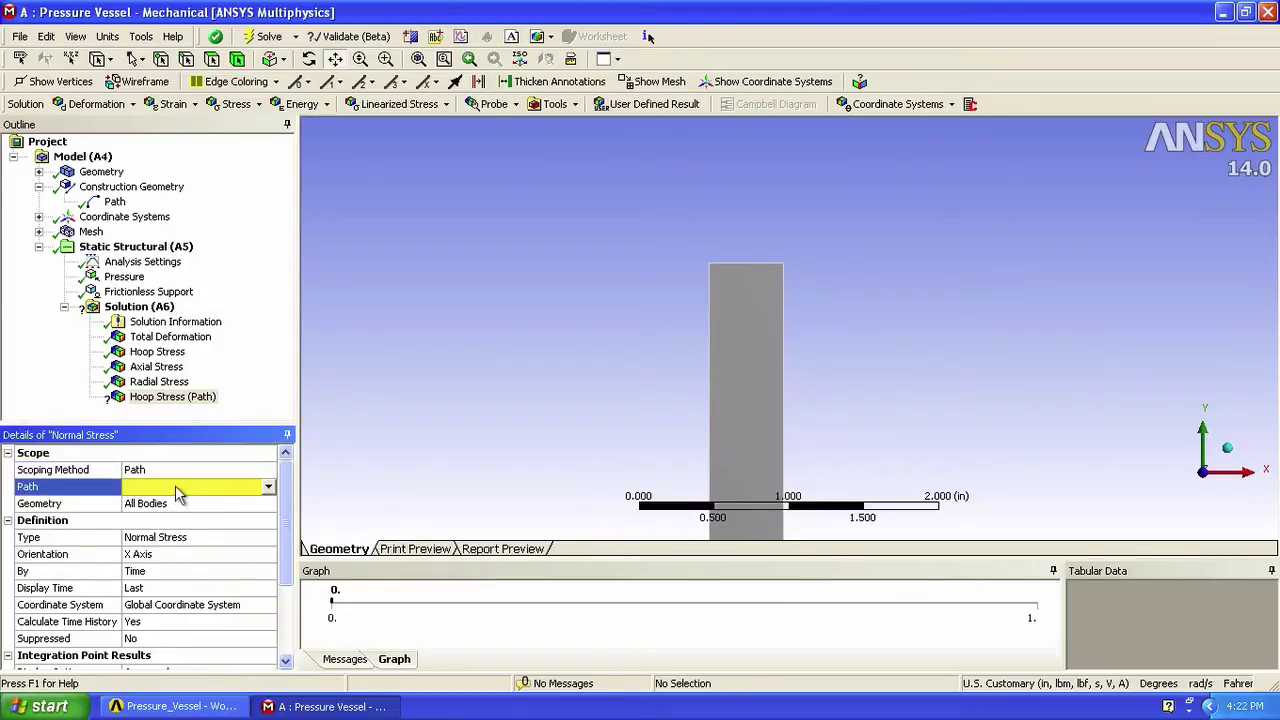
pyautogui.click(268, 490)
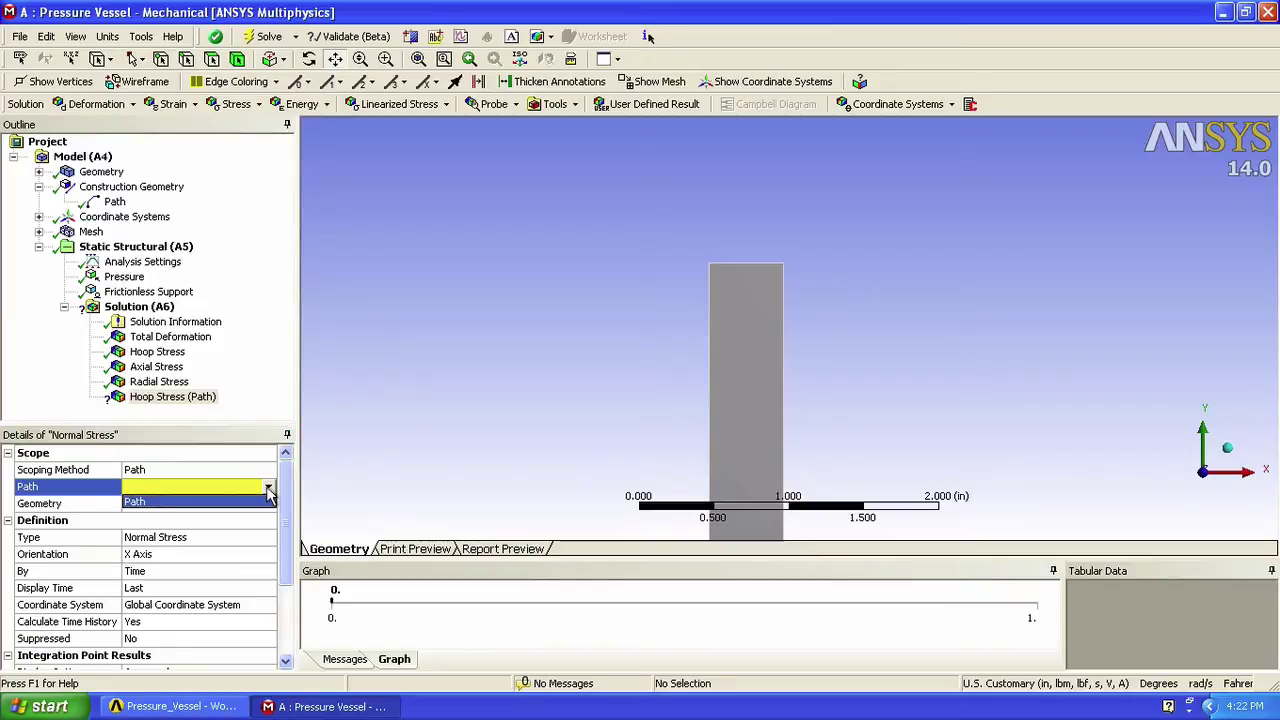
pyautogui.click(155, 503)
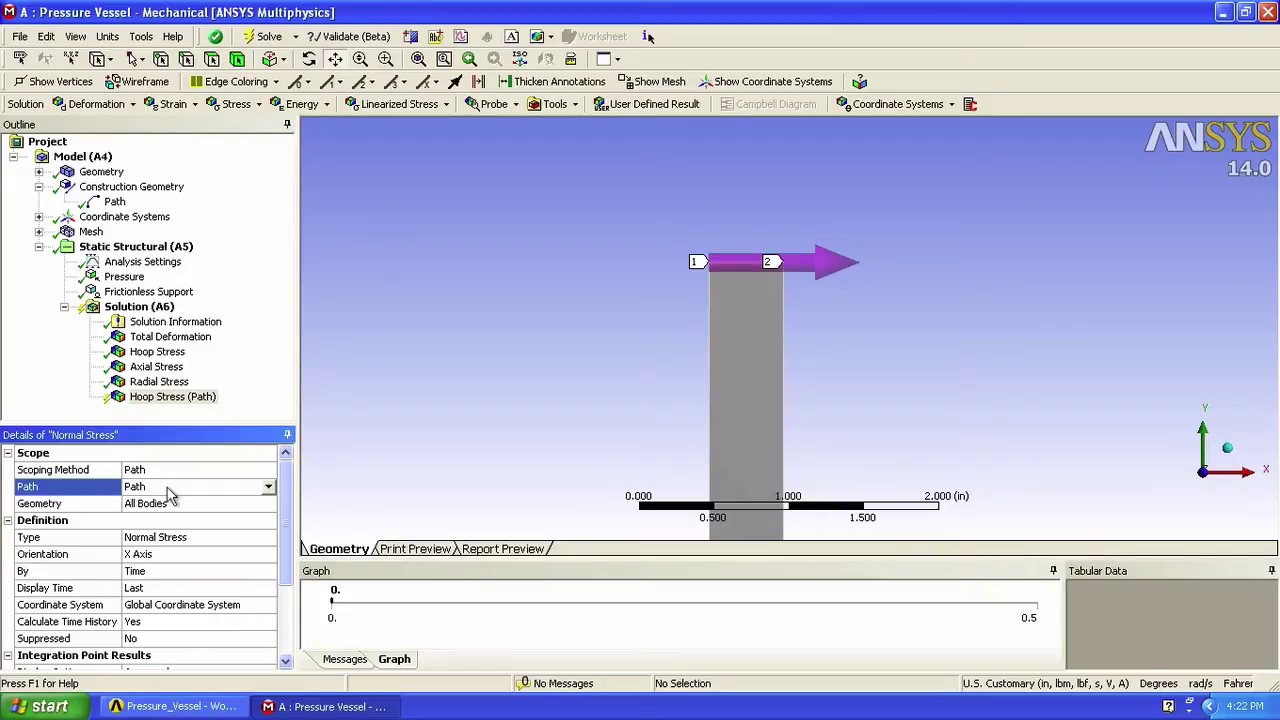
pyautogui.click(178, 556)
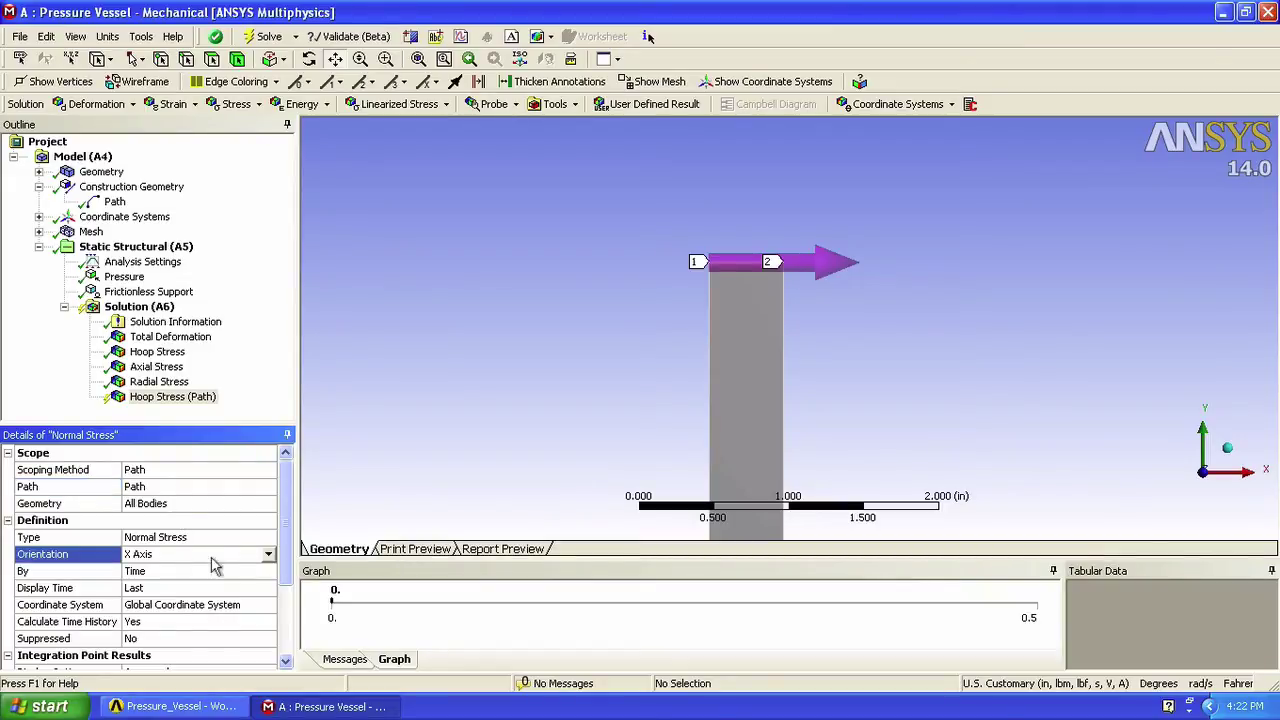
pyautogui.click(268, 557)
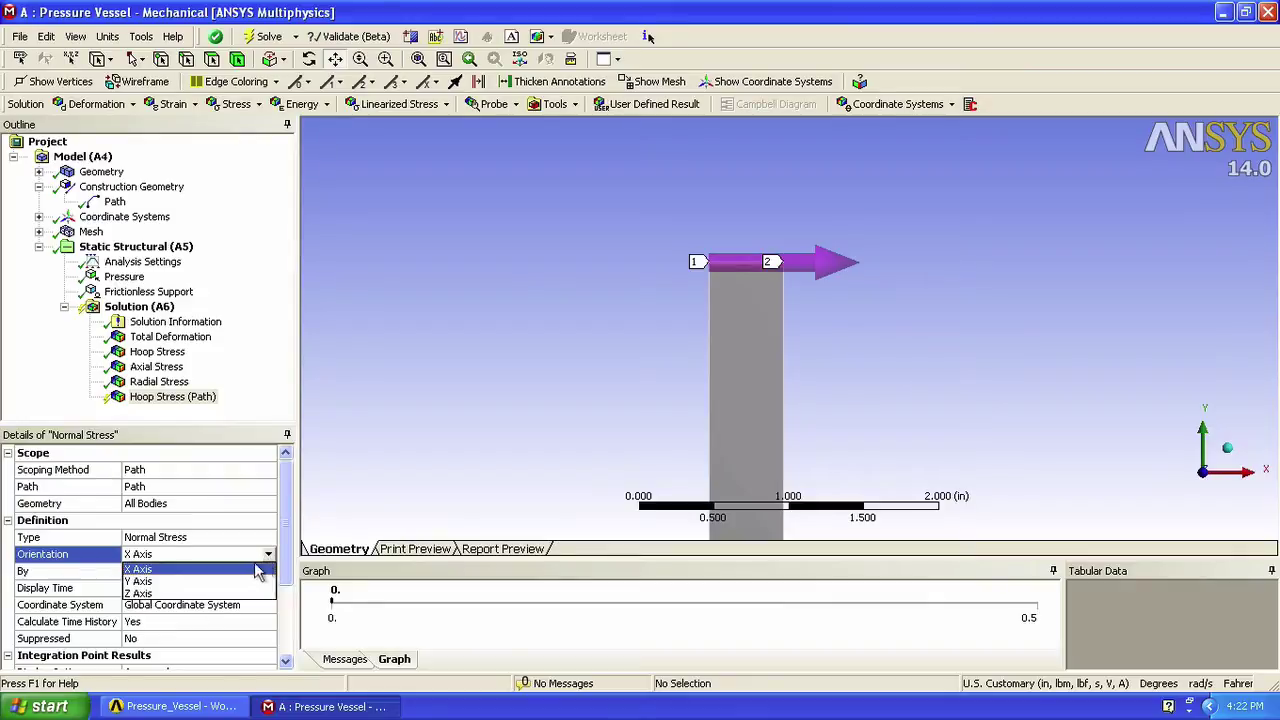
pyautogui.click(196, 594)
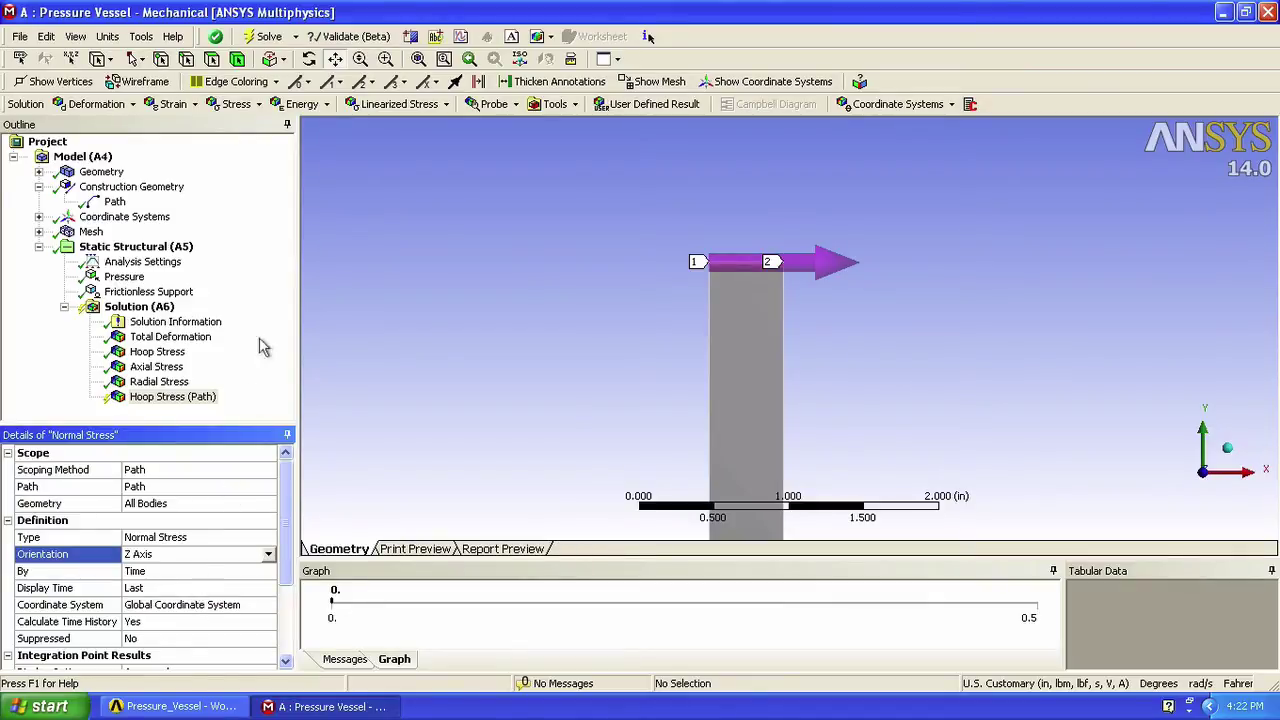
pyautogui.click(268, 40)
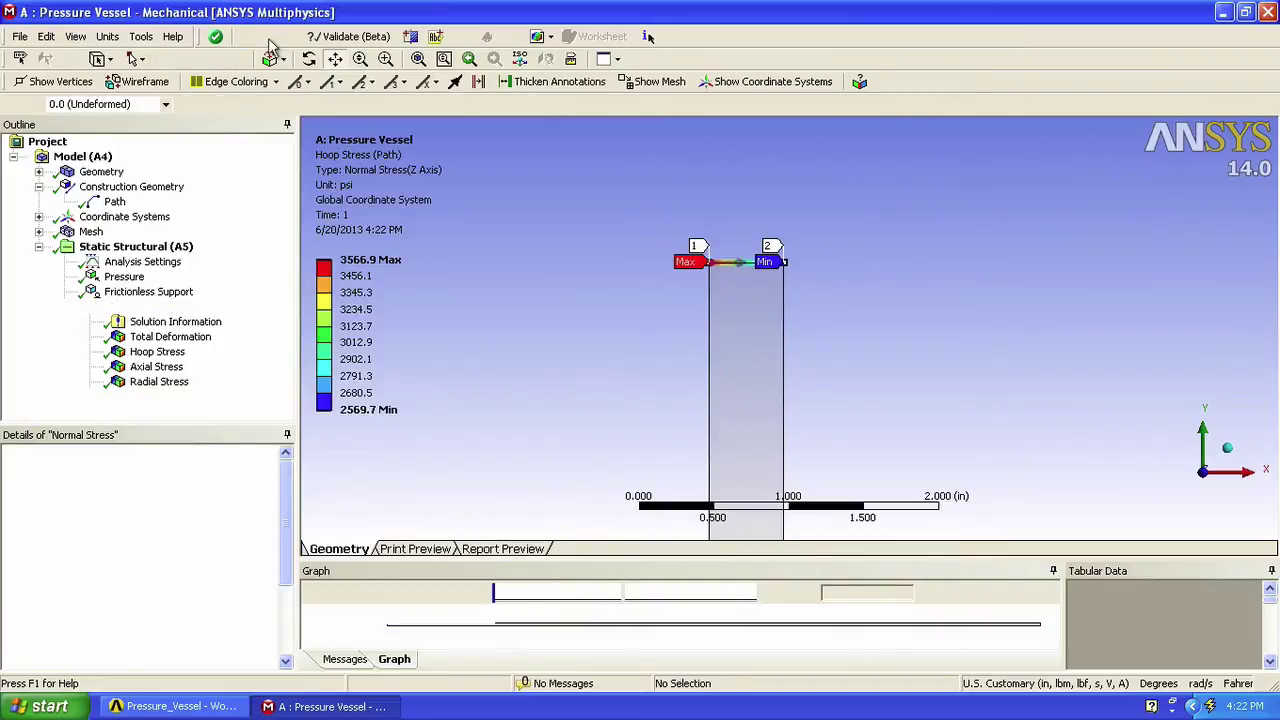
# Pan the view to shift the path model slightly left while reviewing the tabular data.
pyautogui.click(336, 59)
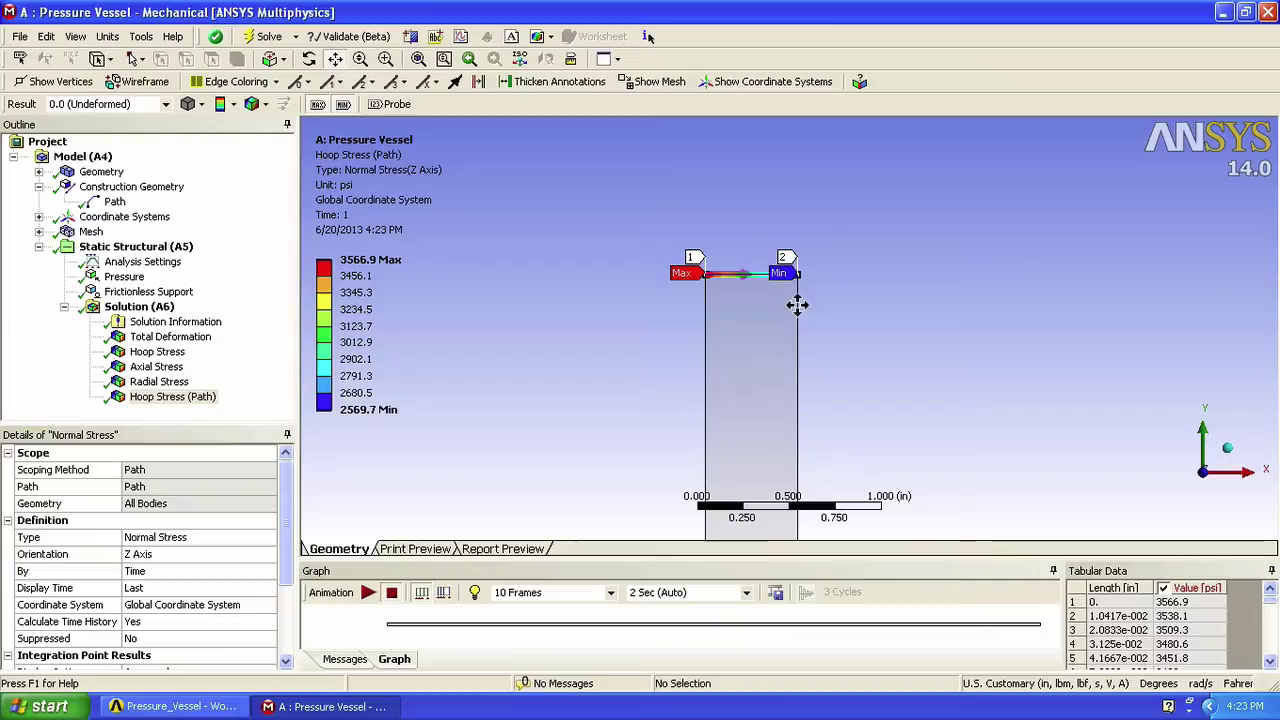
pyautogui.moveTo(841, 348); pyautogui.dragTo(827, 343)
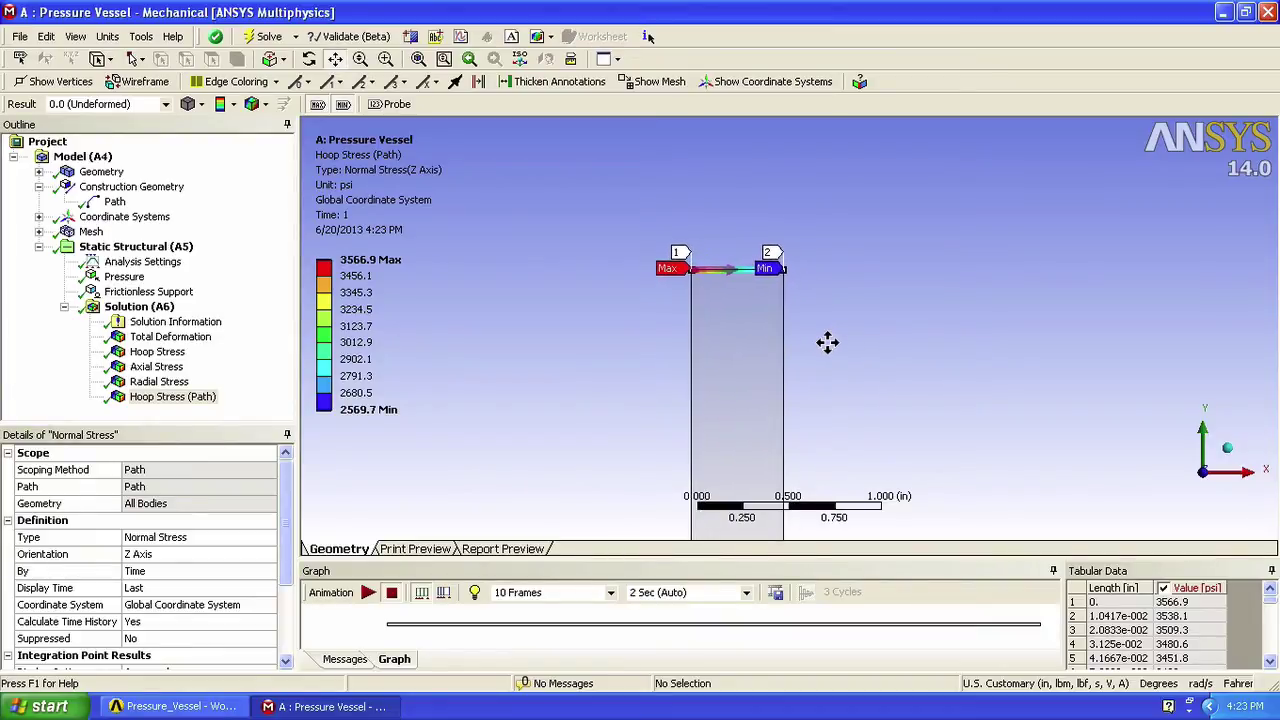
# Export the tabular data as Hoop Stress (Path).xls into My Documents > Simcafe > Pressure Vessel.
pyautogui.rightClick(1119, 637)
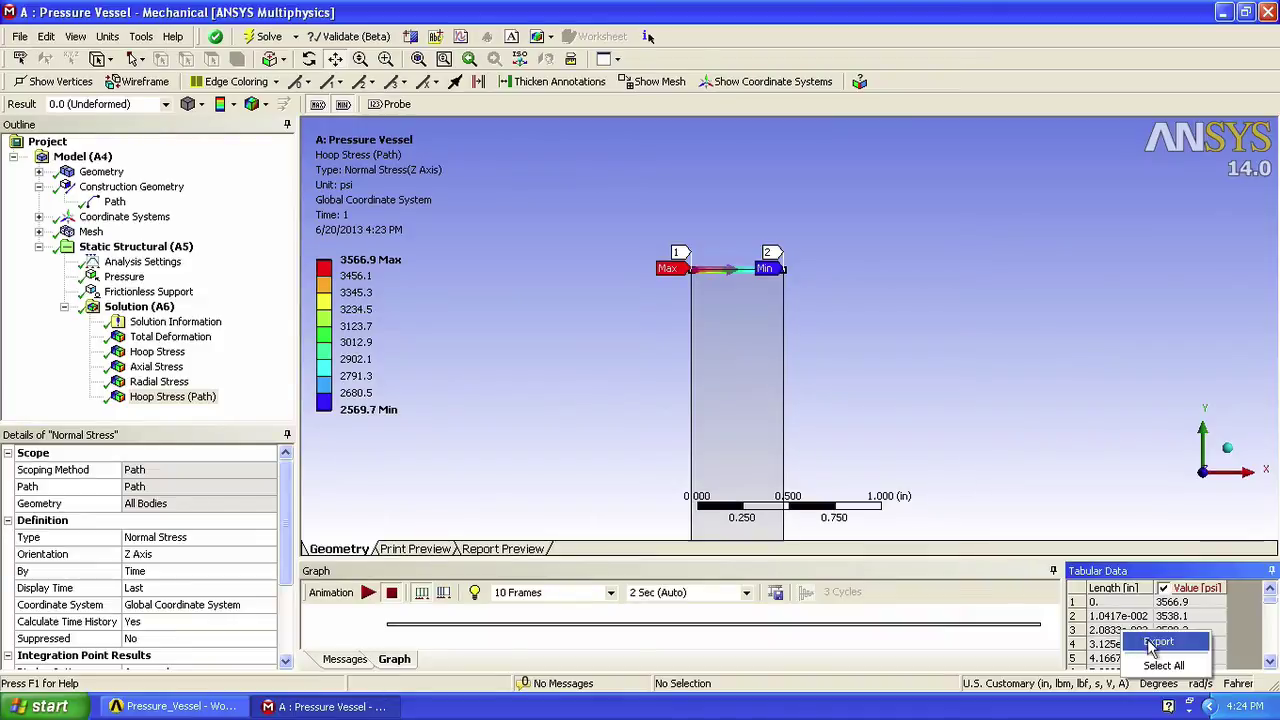
pyautogui.click(1155, 643)
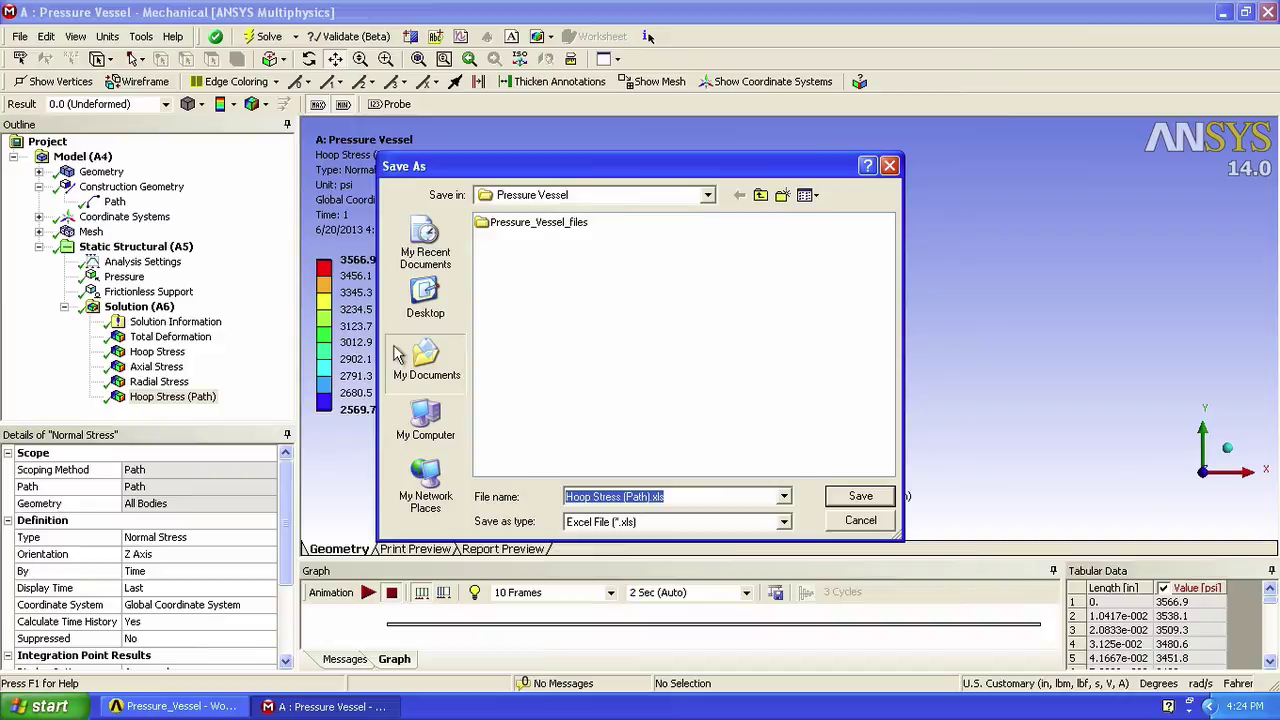
pyautogui.click(425, 360)
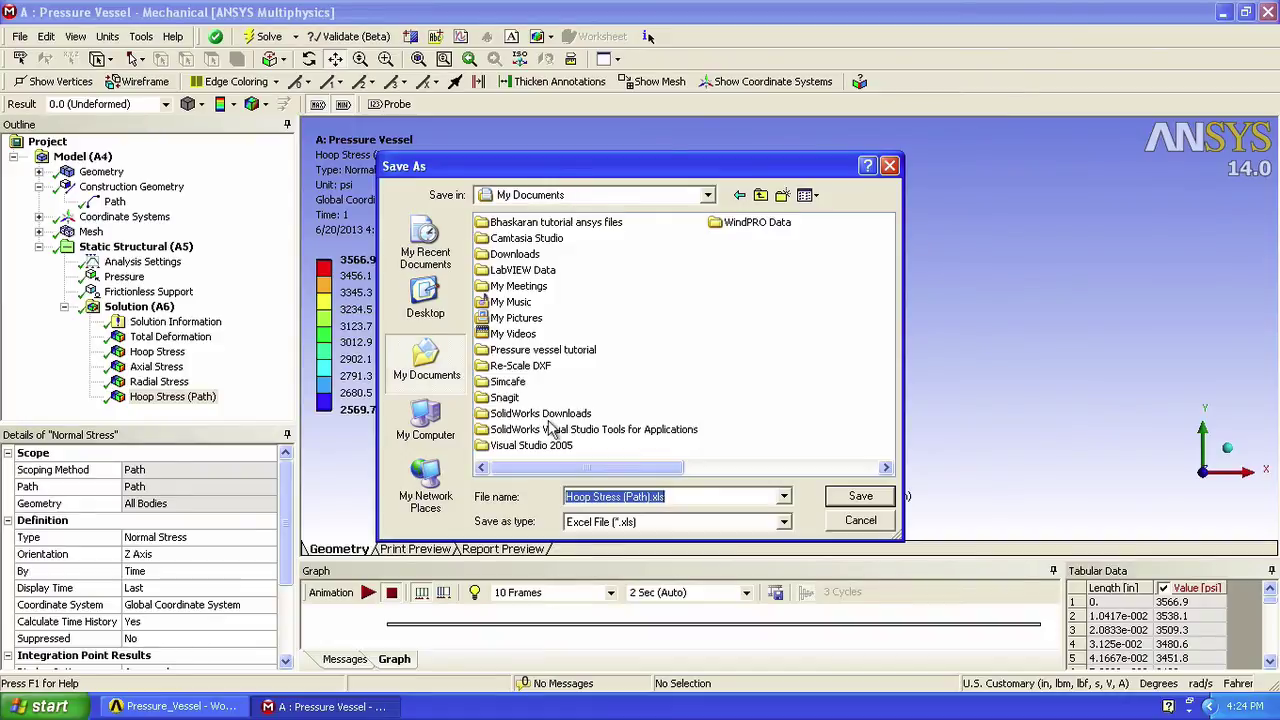
pyautogui.doubleClick(512, 385)
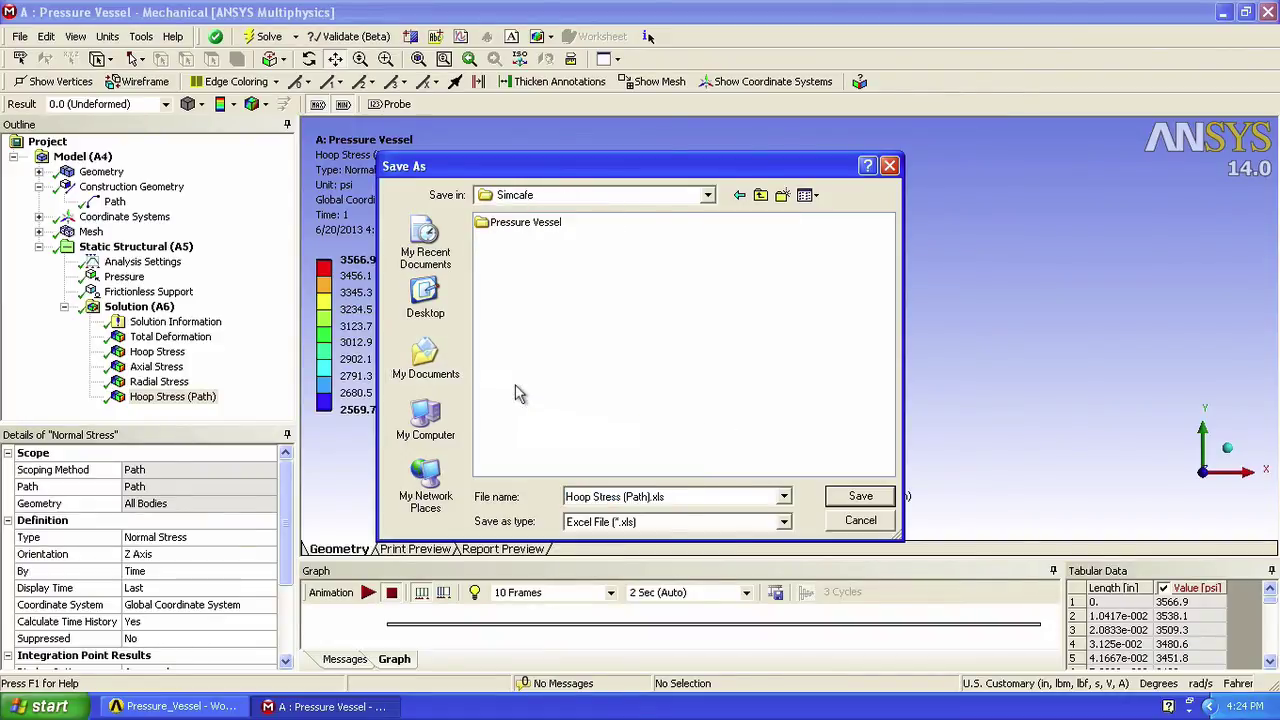
pyautogui.doubleClick(540, 222)
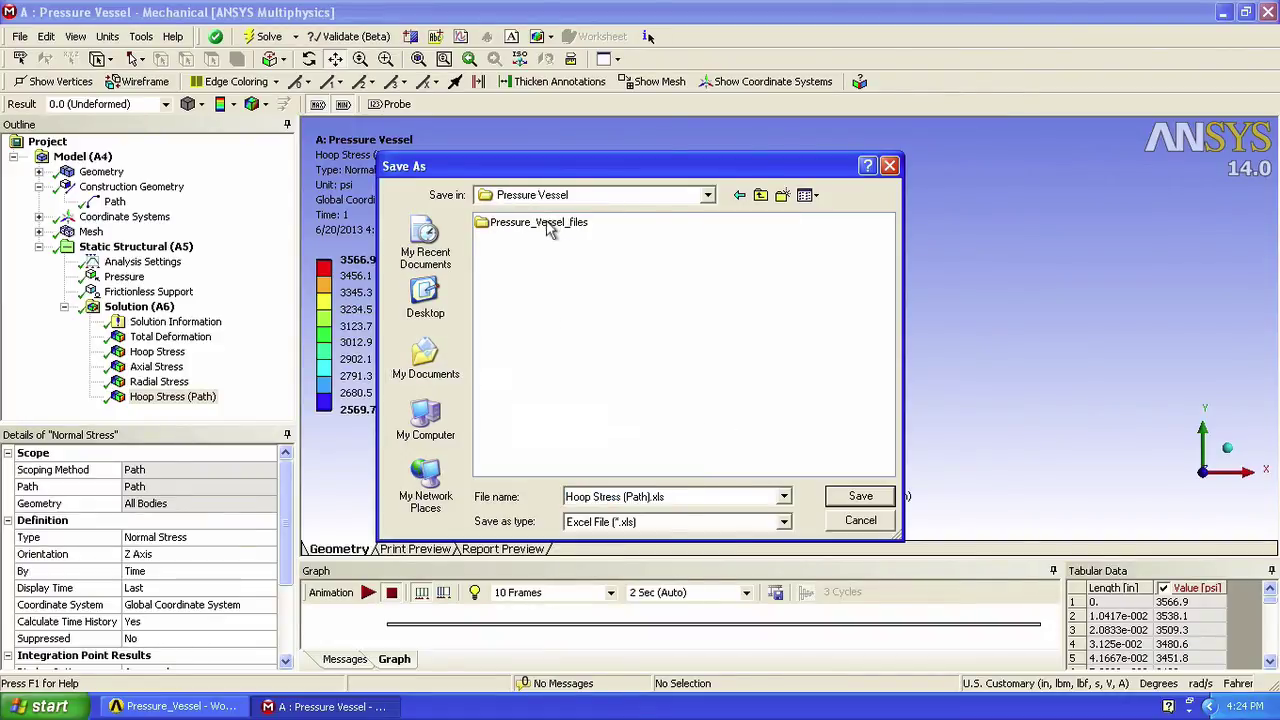
pyautogui.tripleClick(651, 497)
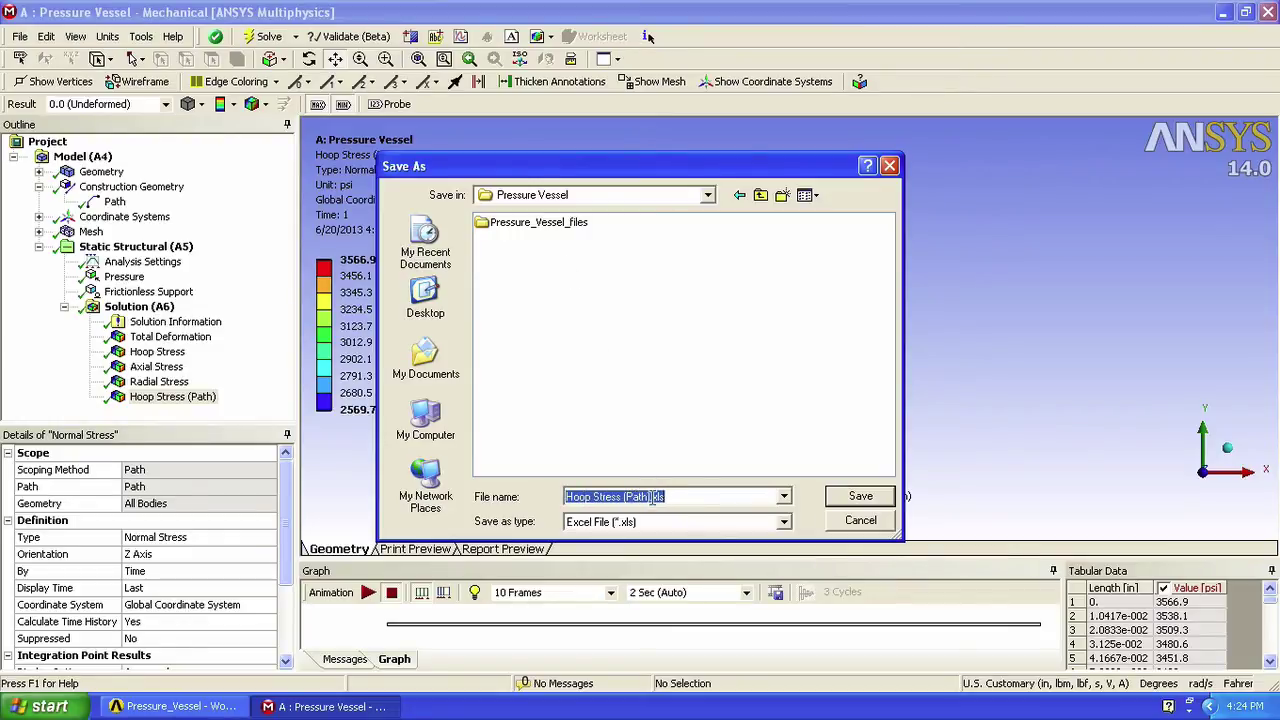
pyautogui.click(859, 499)
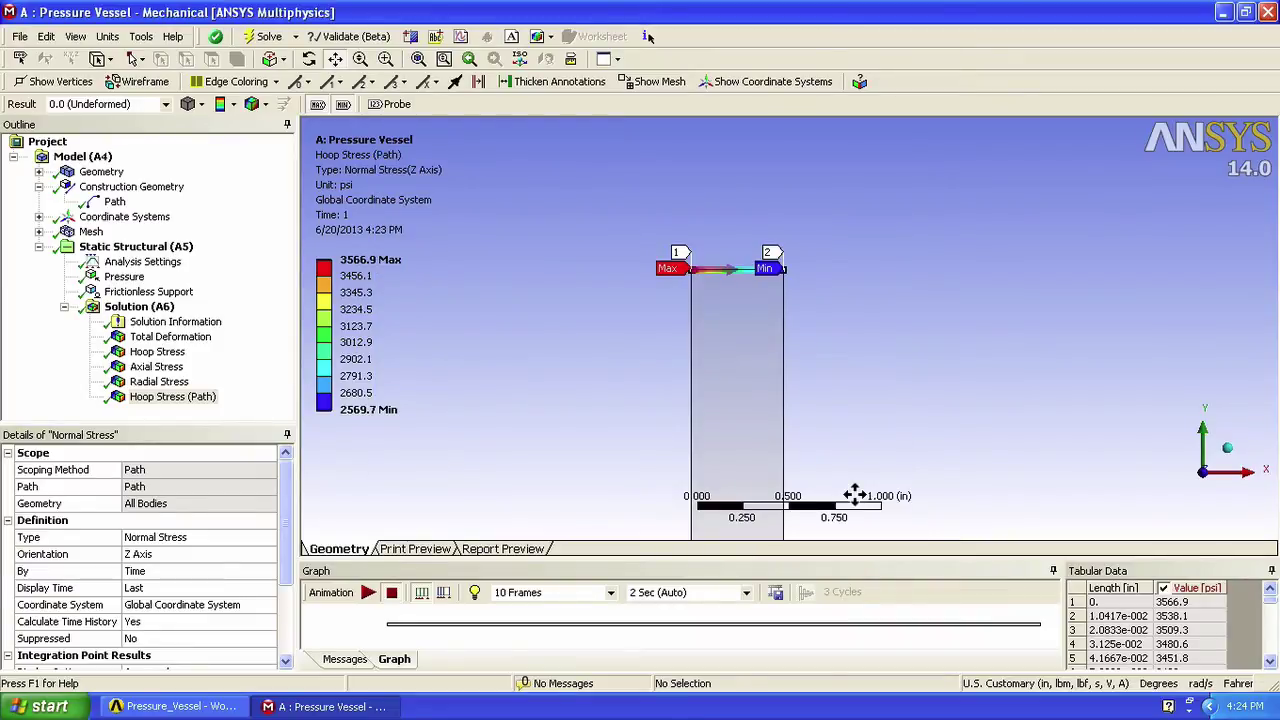
# Open Hoop Stress (Path).xls in Excel from My Documents > Simcafe > Pressure Vessel.
pyautogui.click(50, 706)
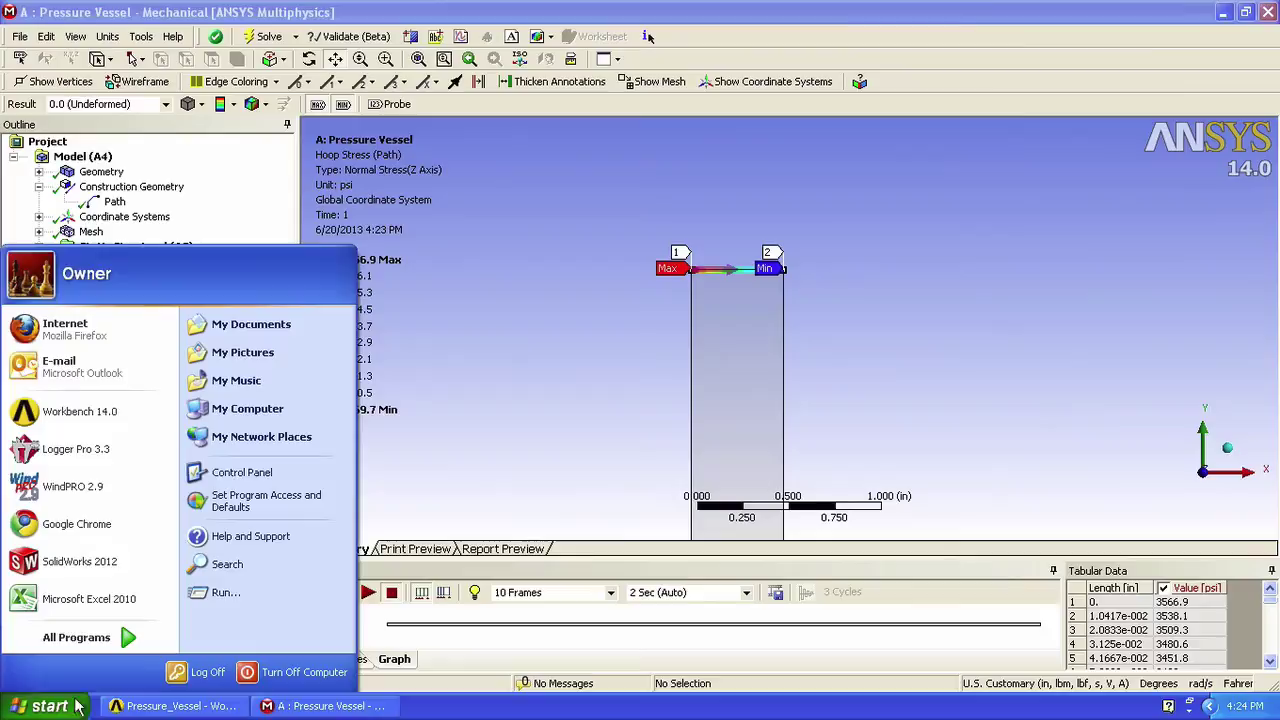
pyautogui.click(250, 324)
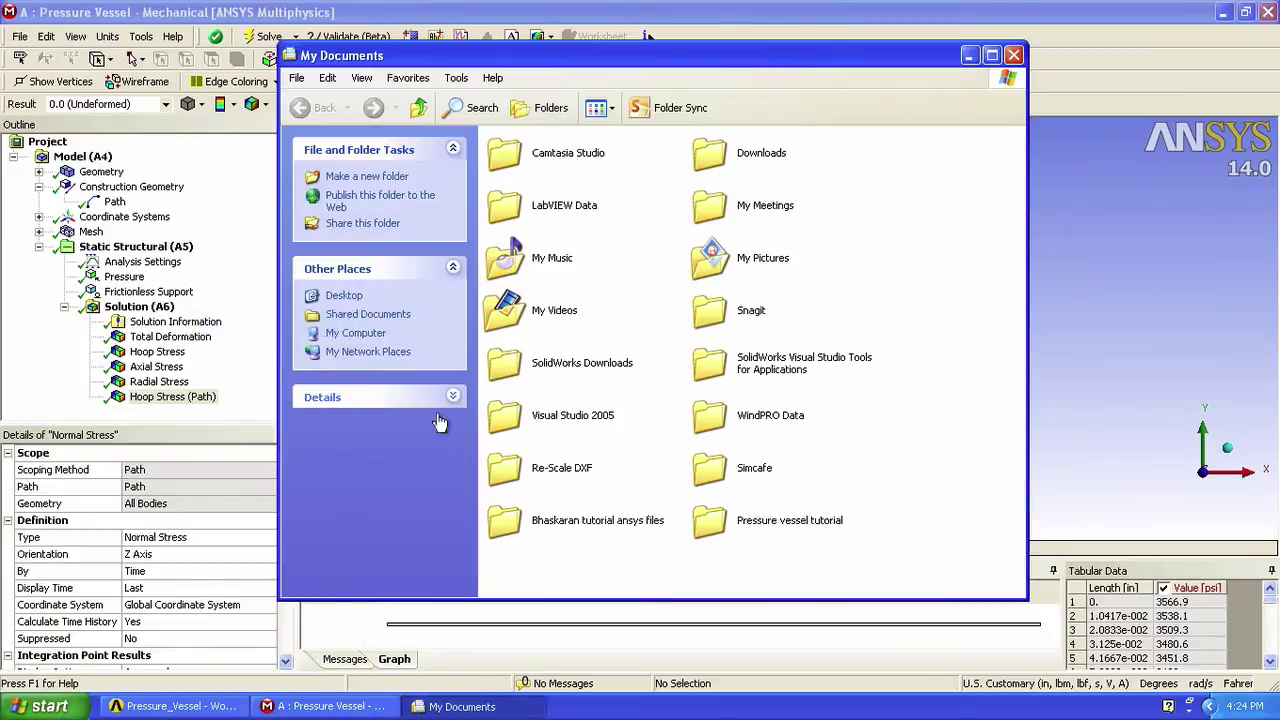
pyautogui.doubleClick(740, 468)
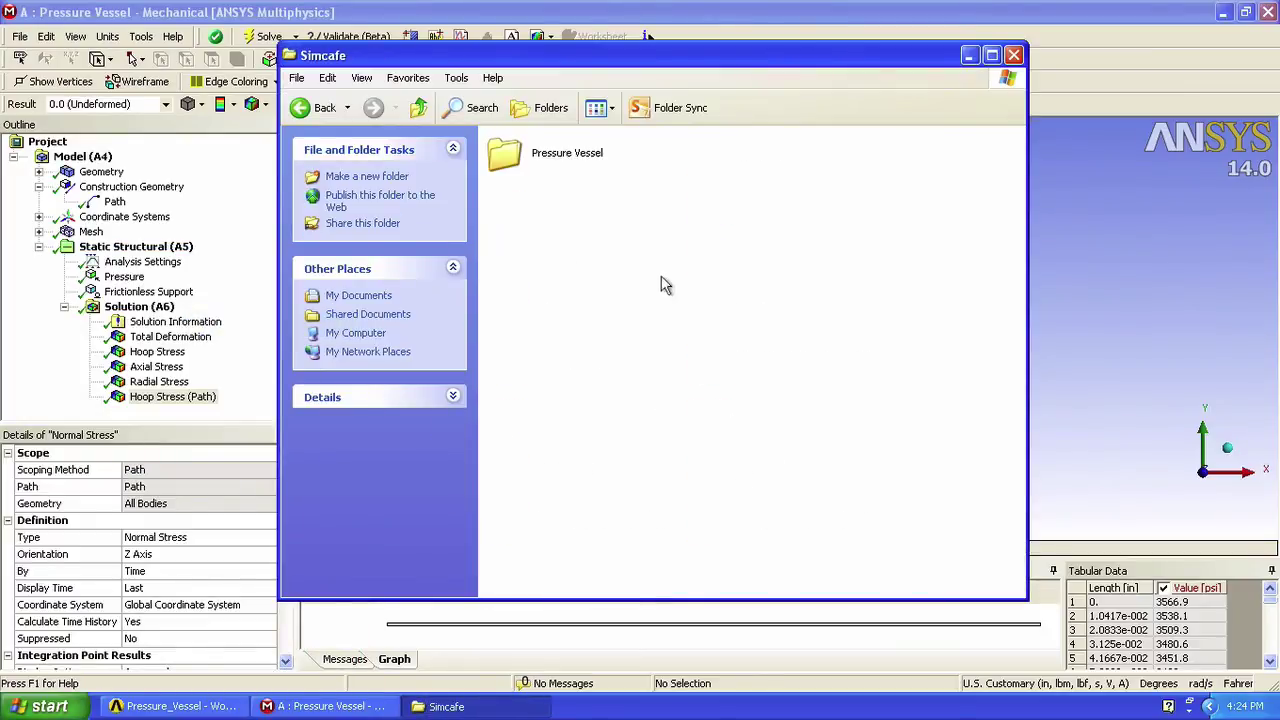
pyautogui.doubleClick(566, 155)
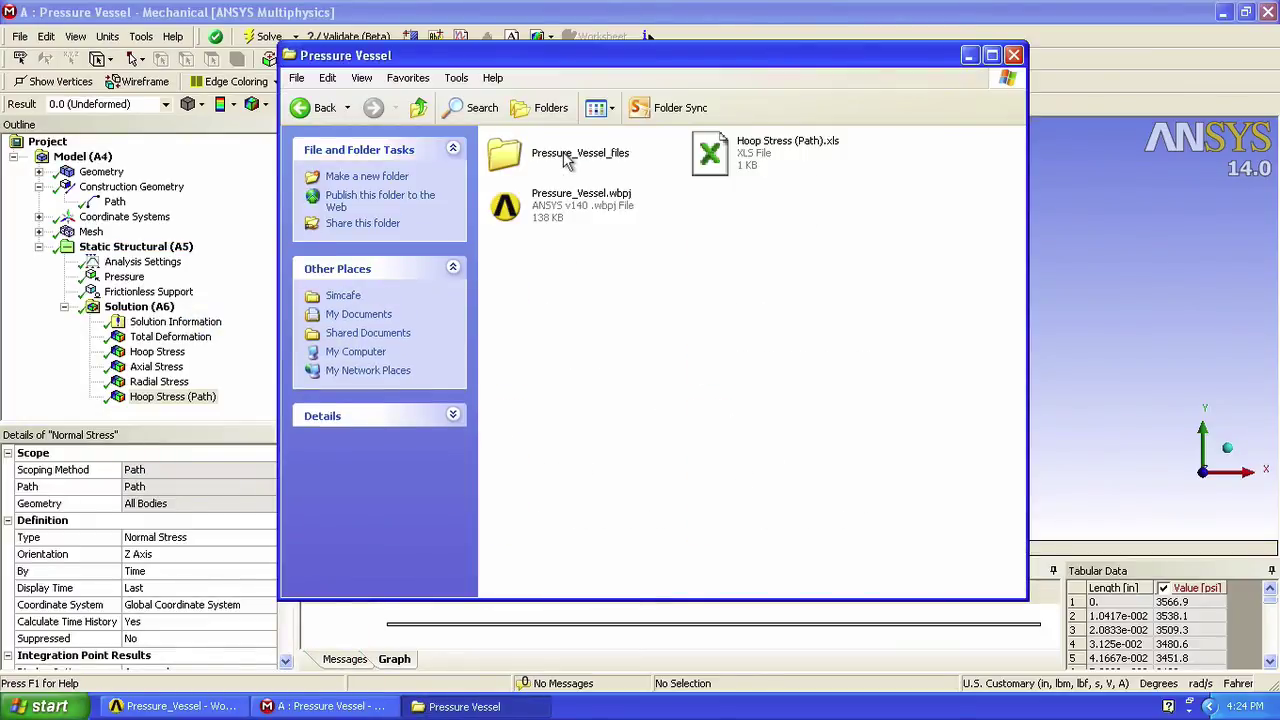
pyautogui.doubleClick(760, 155)
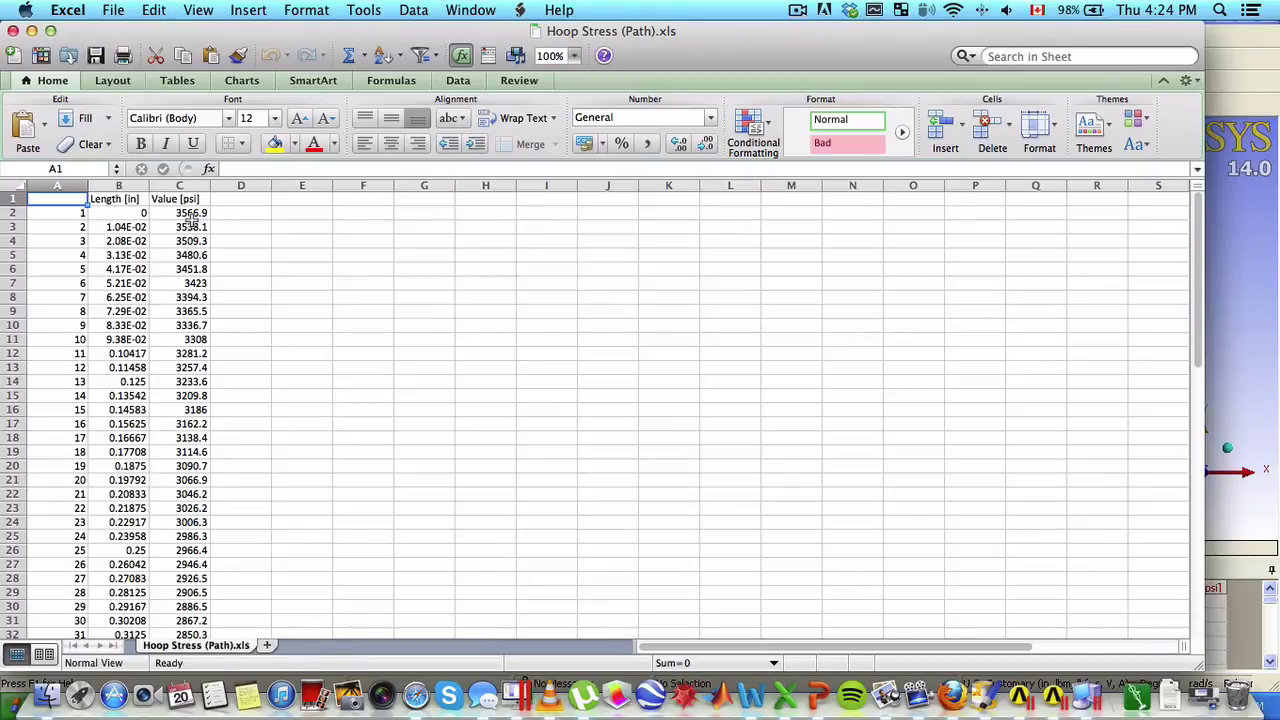
# Select the Length [in] and Value [psi] columns and show the Scatter chart gallery.
pyautogui.moveTo(125, 199); pyautogui.dragTo(166, 512)
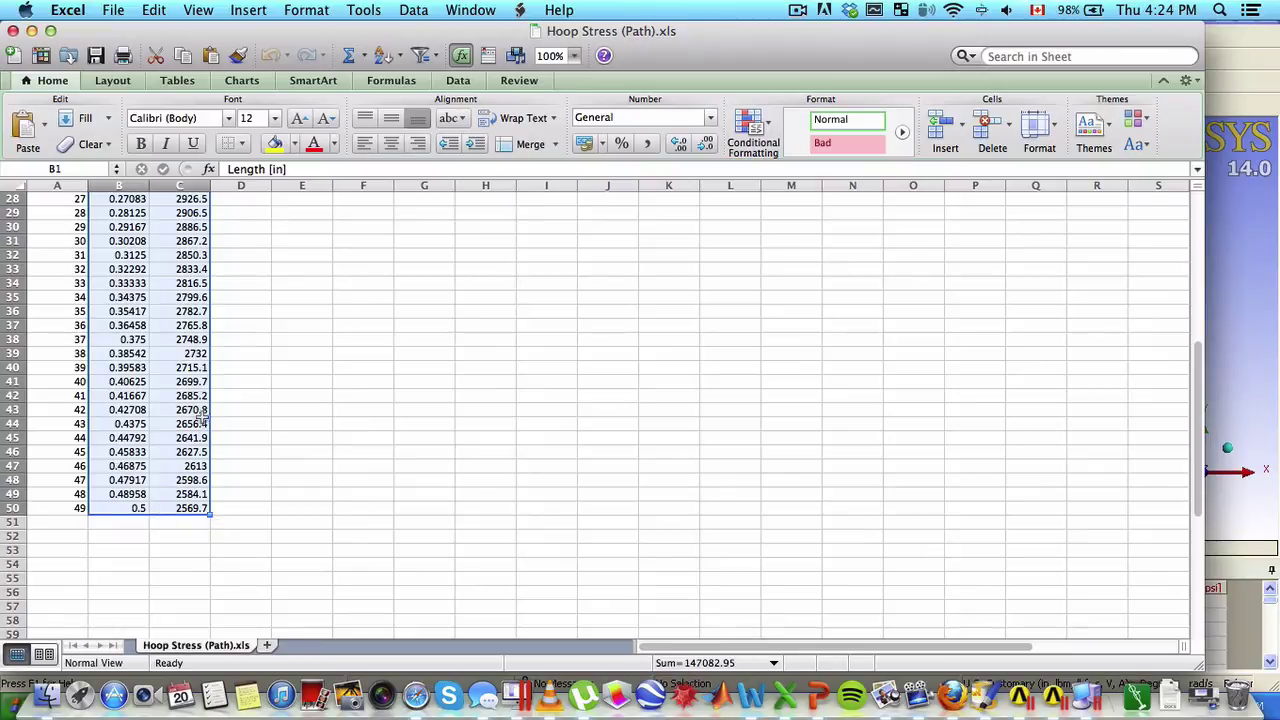
pyautogui.click(242, 82)
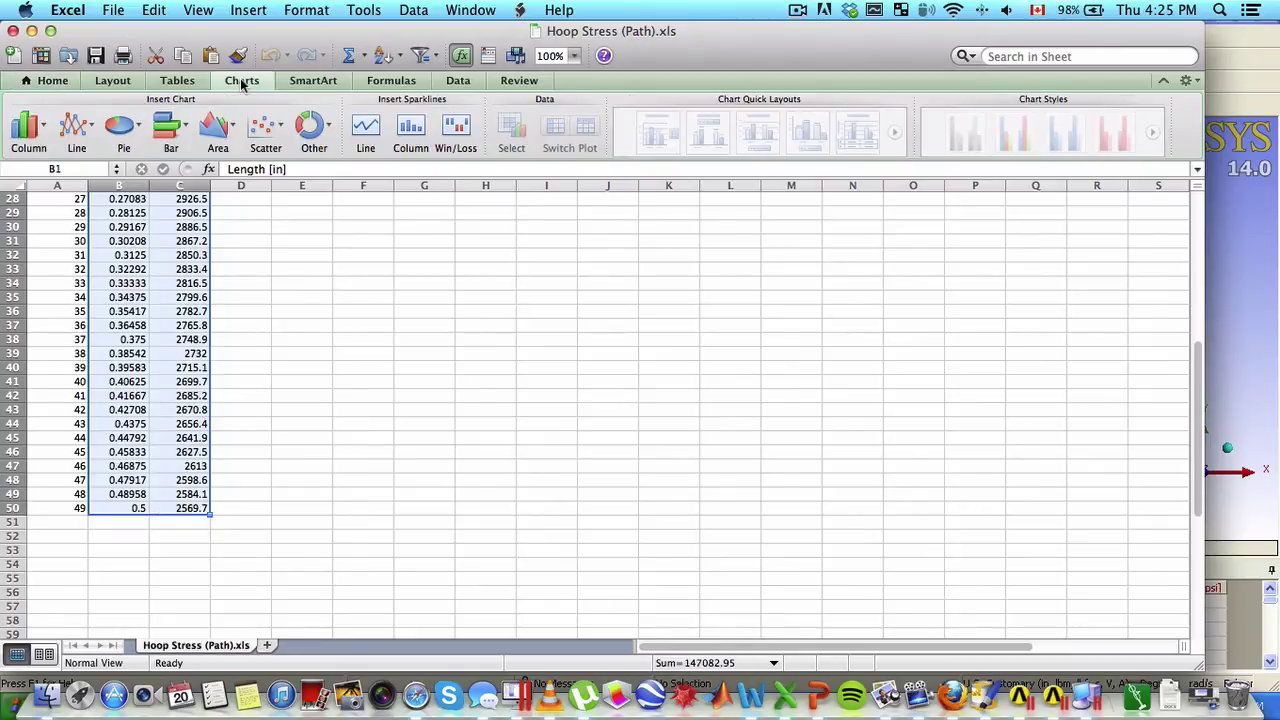
pyautogui.click(265, 126)
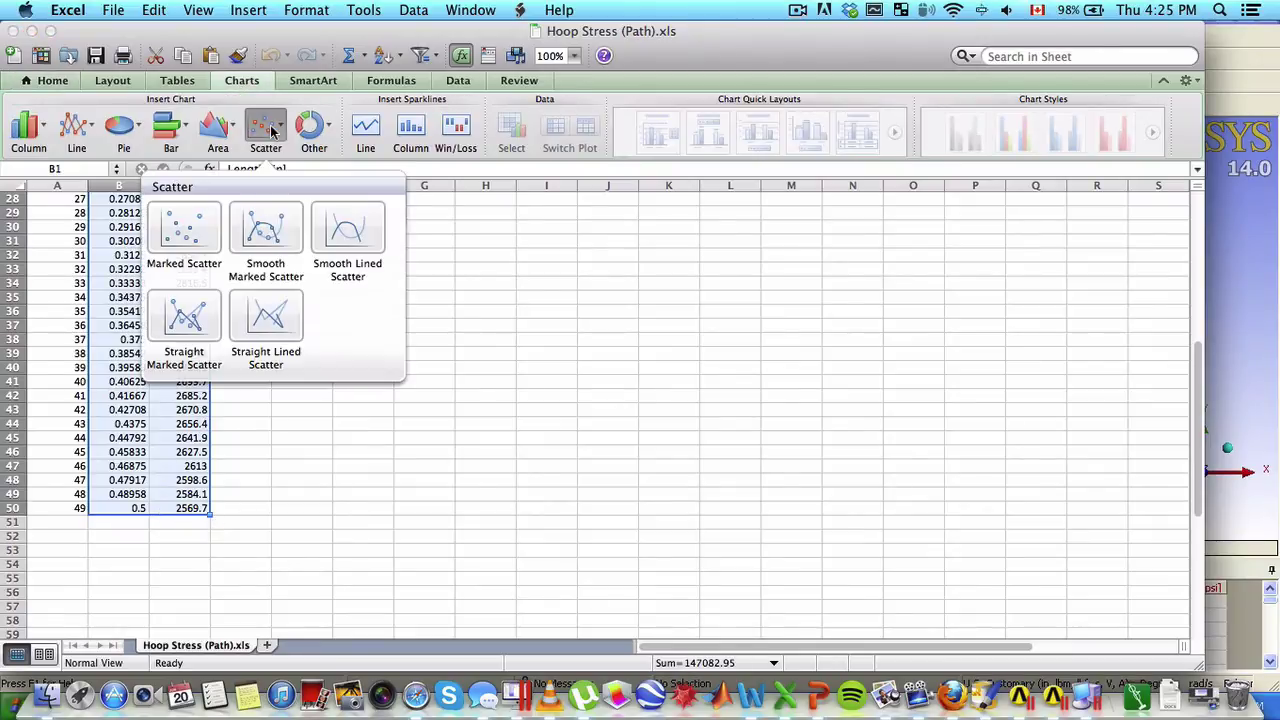
# Insert a smooth marked scatter chart, reposition it, delete its legend, and enlarge it.
pyautogui.click(270, 231)
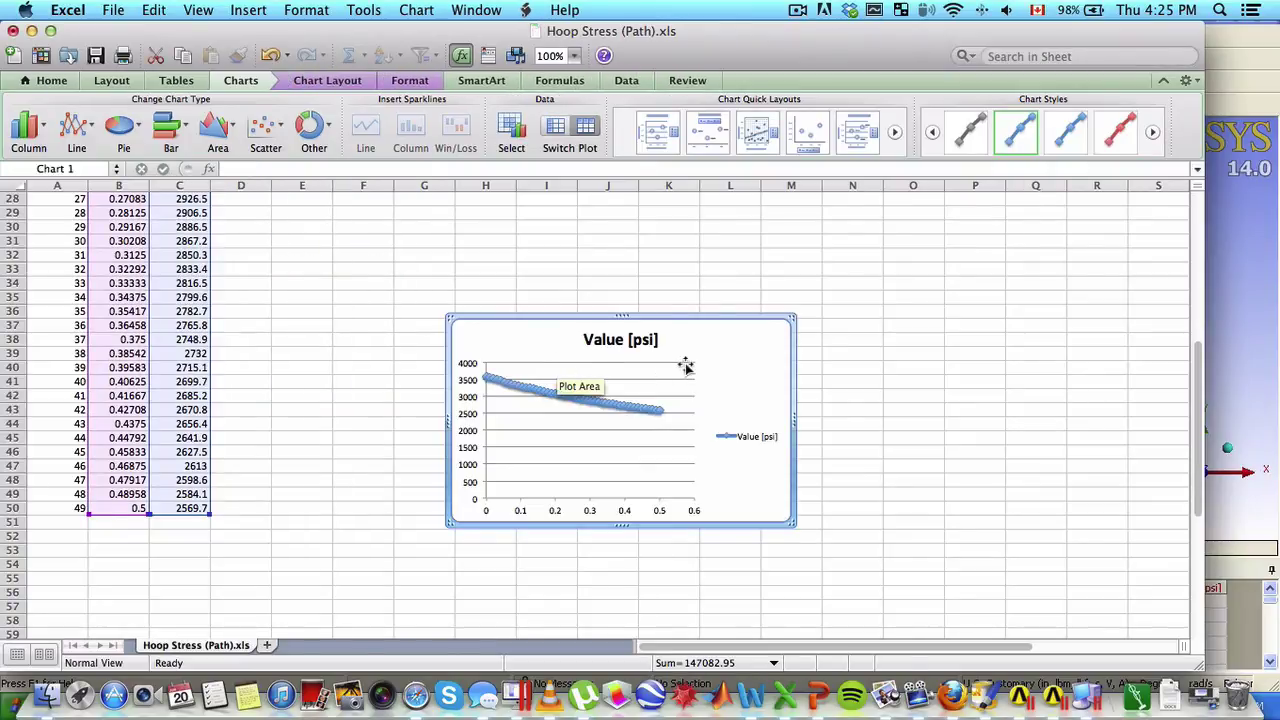
pyautogui.moveTo(729, 354); pyautogui.dragTo(673, 274)
pyautogui.click(705, 362)
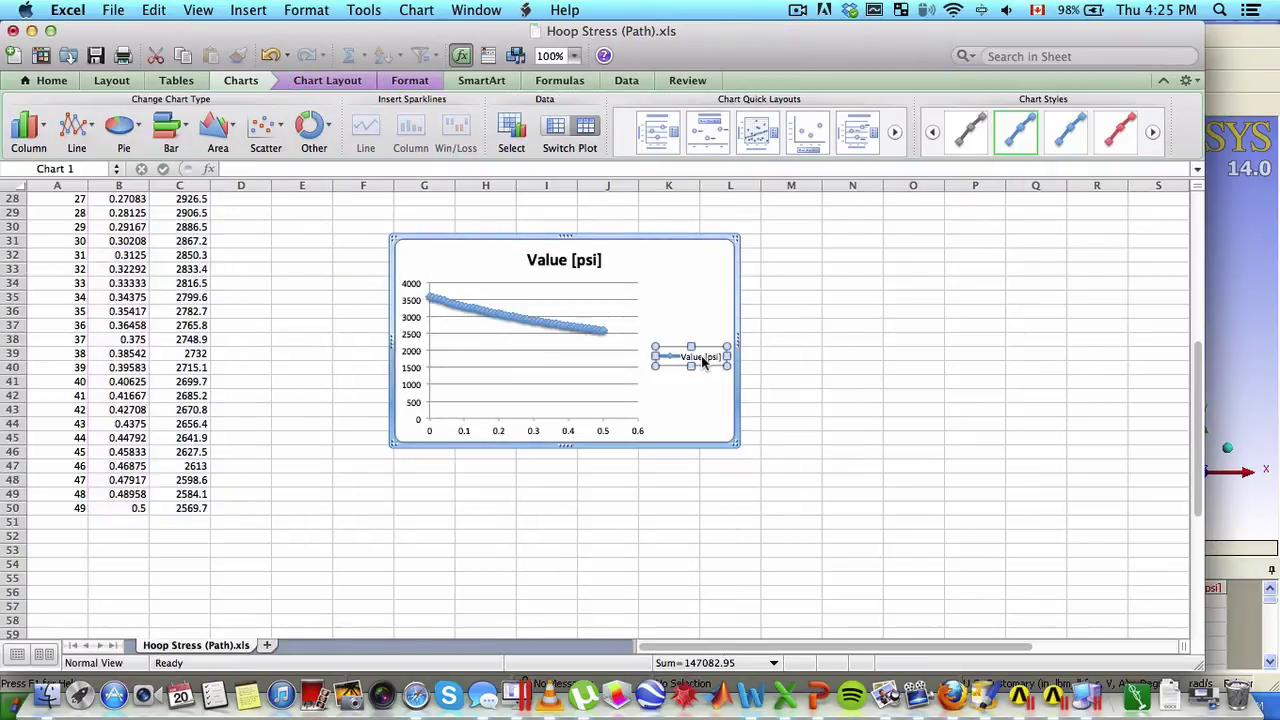
pyautogui.press('Delete')
pyautogui.scroll(5, 694, 320)
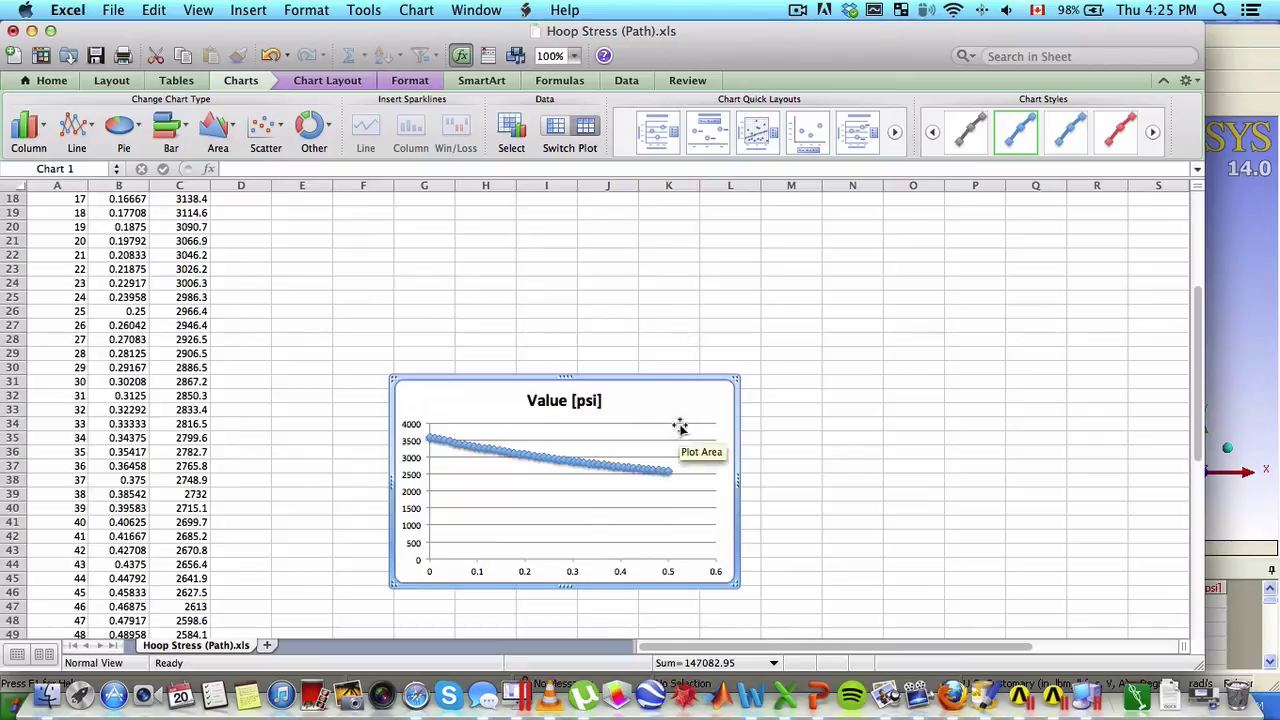
pyautogui.moveTo(668, 405); pyautogui.dragTo(610, 277)
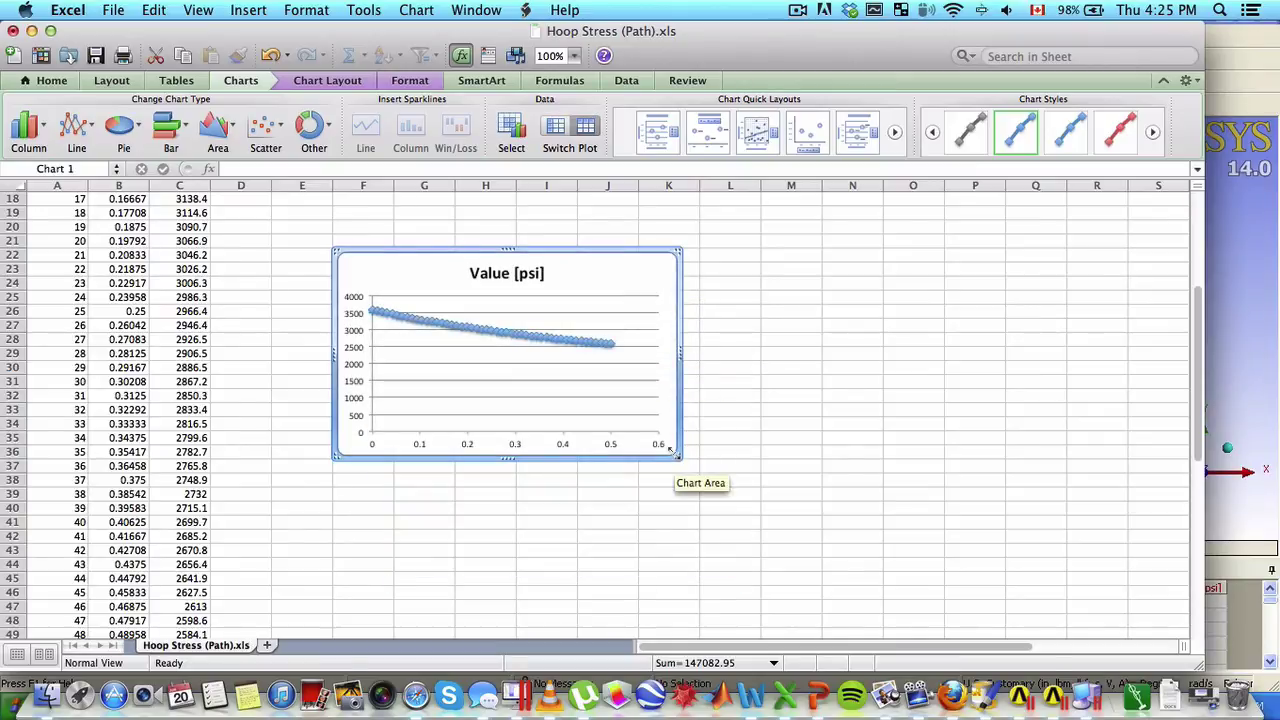
pyautogui.moveTo(677, 455); pyautogui.dragTo(772, 527)
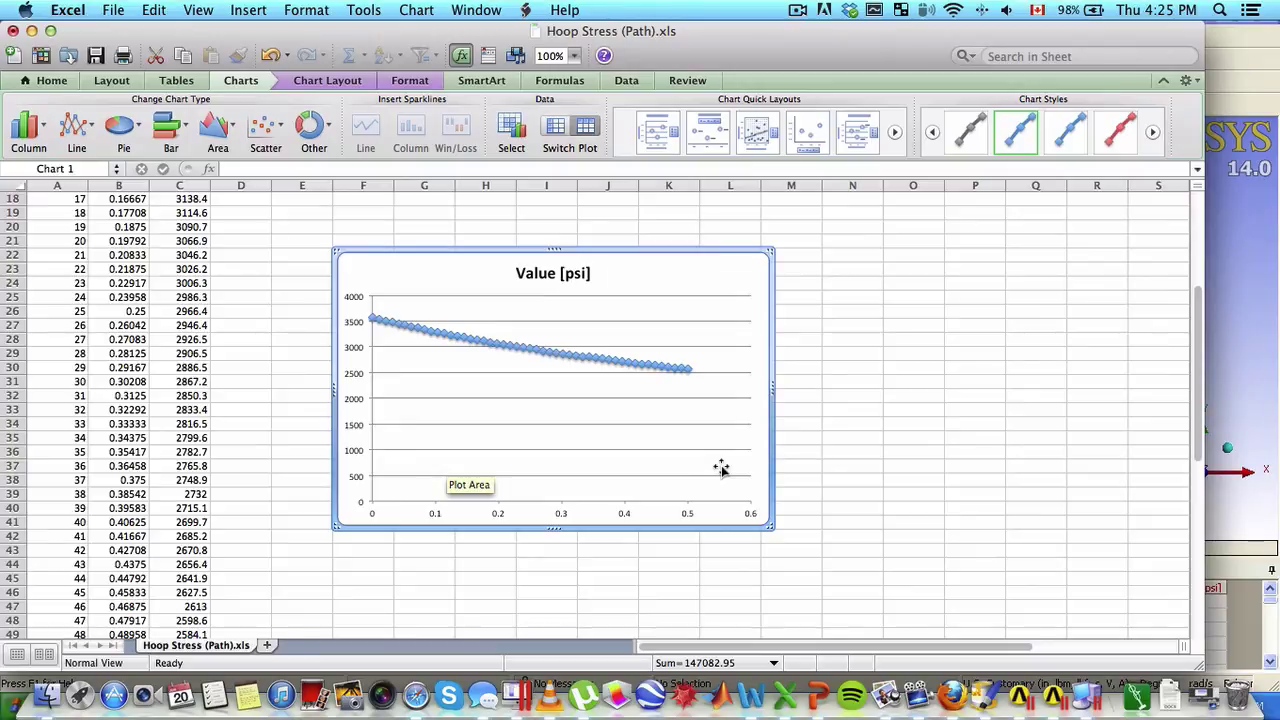
# Save the workbook in xls format, close Excel keeping changes, and close the folder window.
pyautogui.click(97, 56)
pyautogui.click(773, 408)
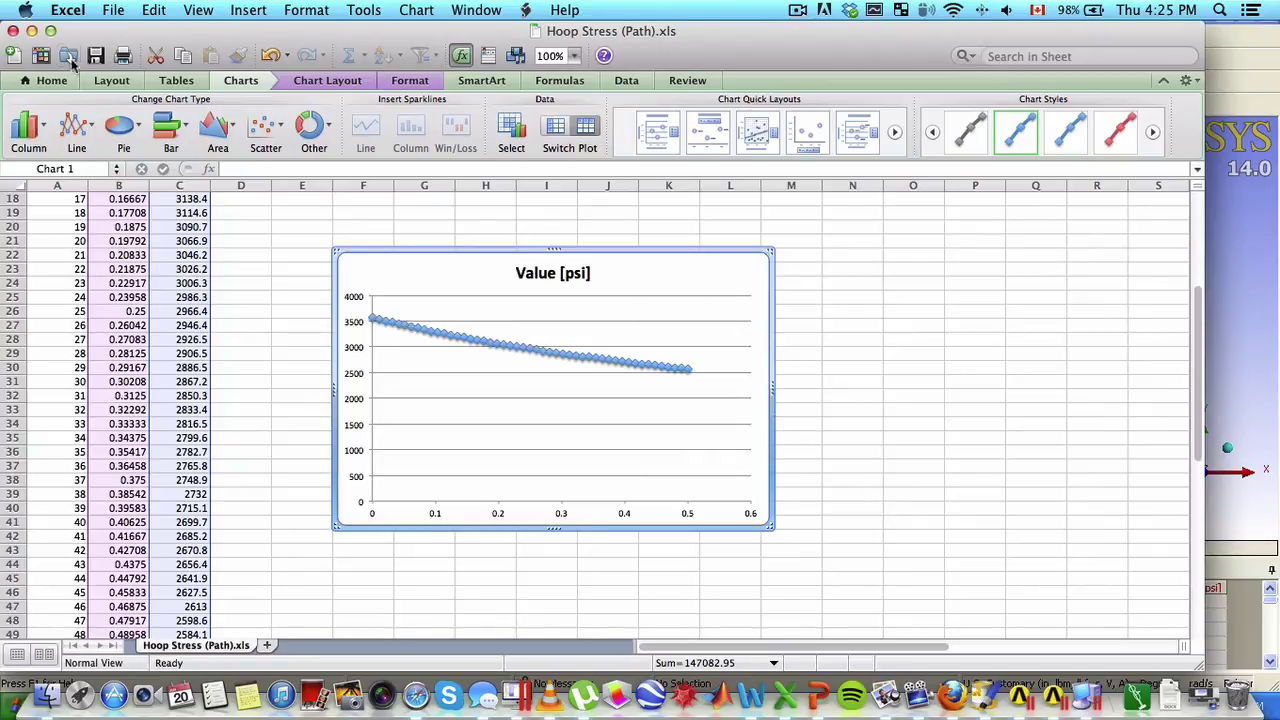
pyautogui.click(12, 32)
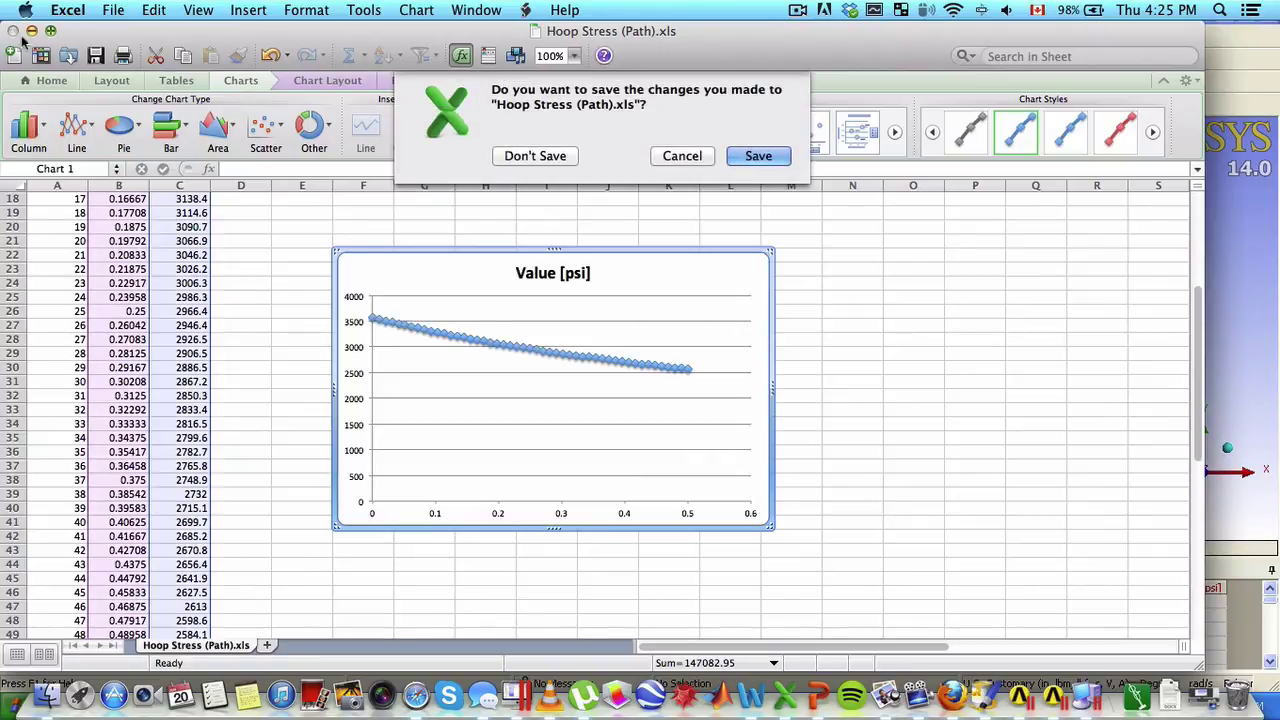
pyautogui.click(757, 155)
pyautogui.click(786, 409)
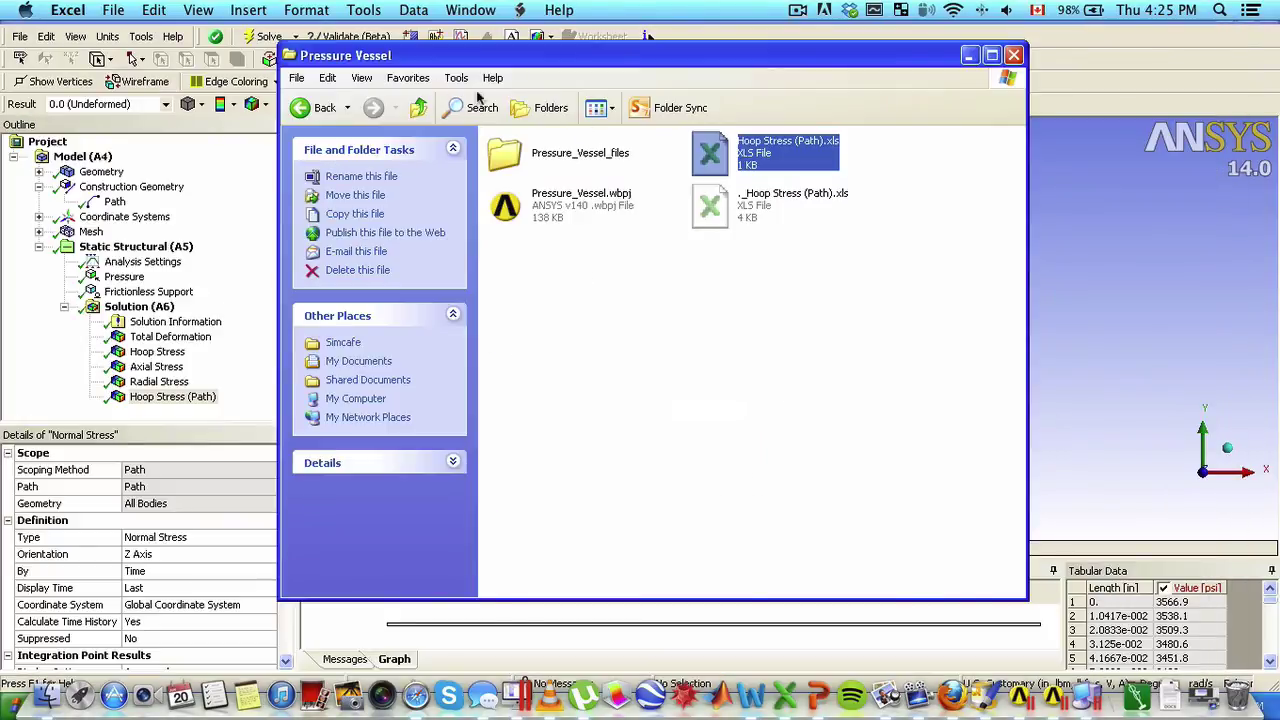
pyautogui.click(1012, 56)
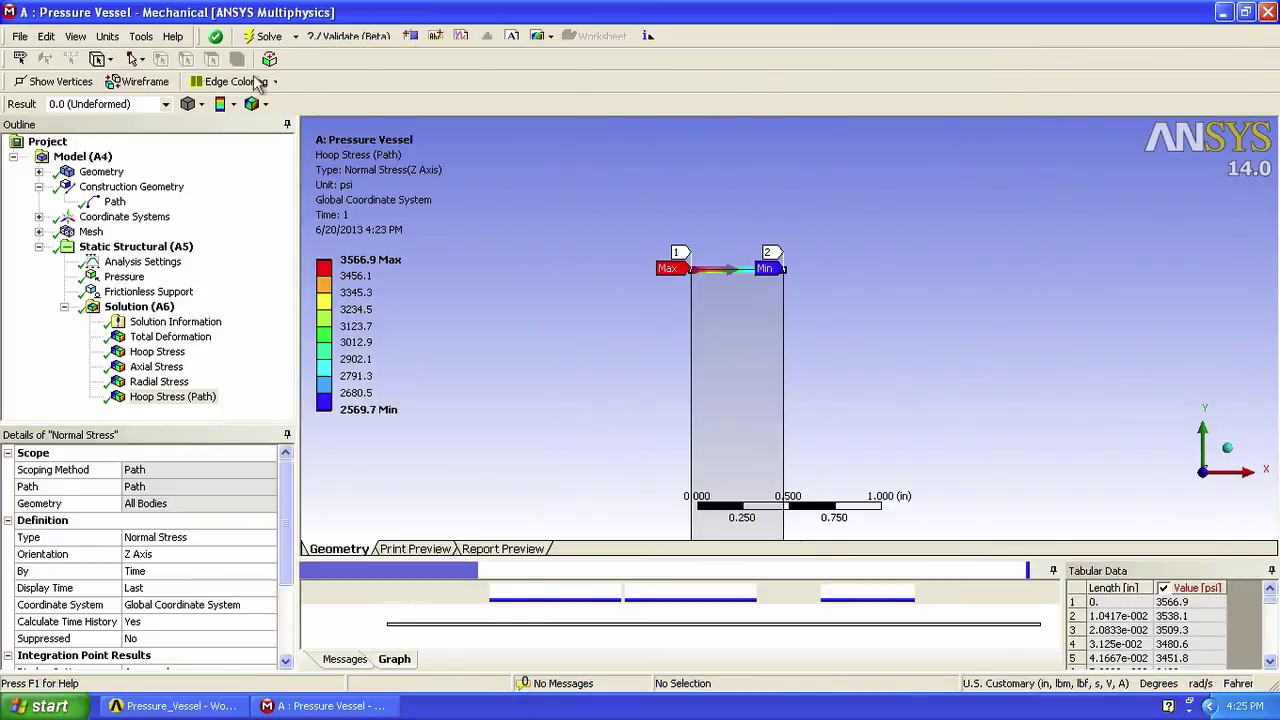
pyautogui.click(20, 36)
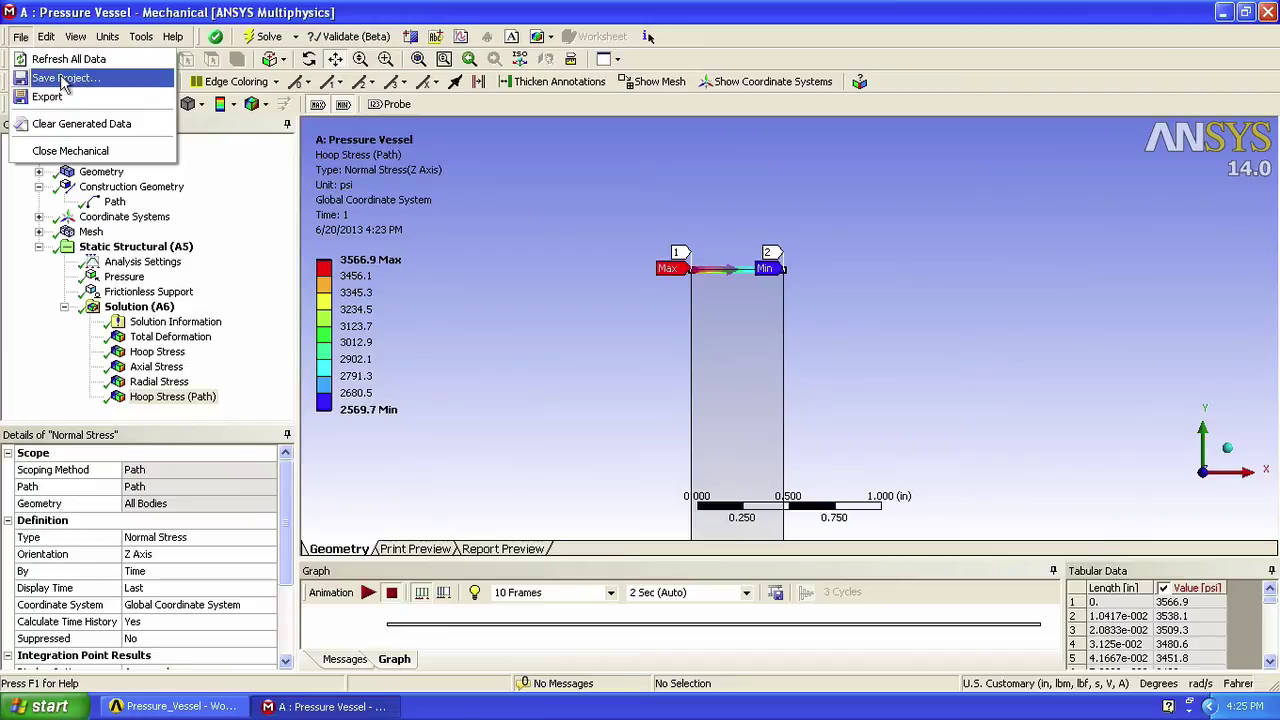